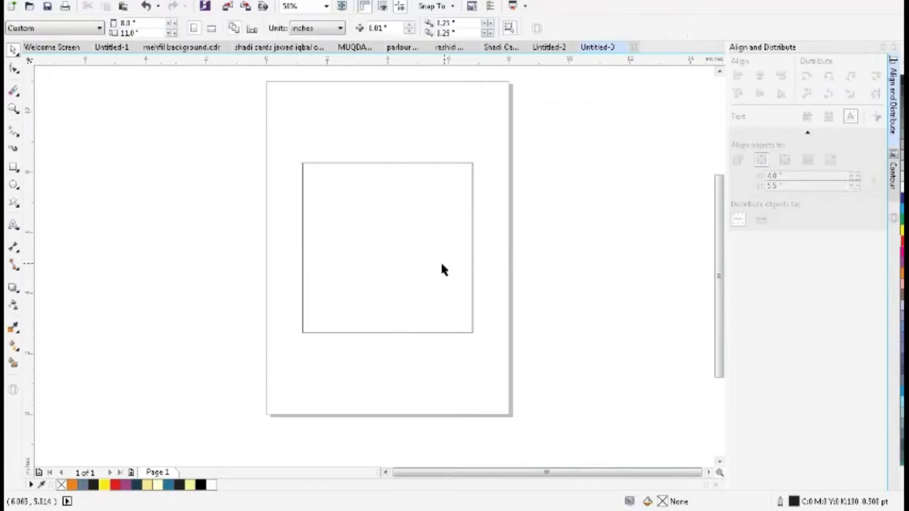
Fill the square in the middle of the page with the dark blue colour R30 G61 B79.
click(403, 274)
key(F4)
click(179, 485)
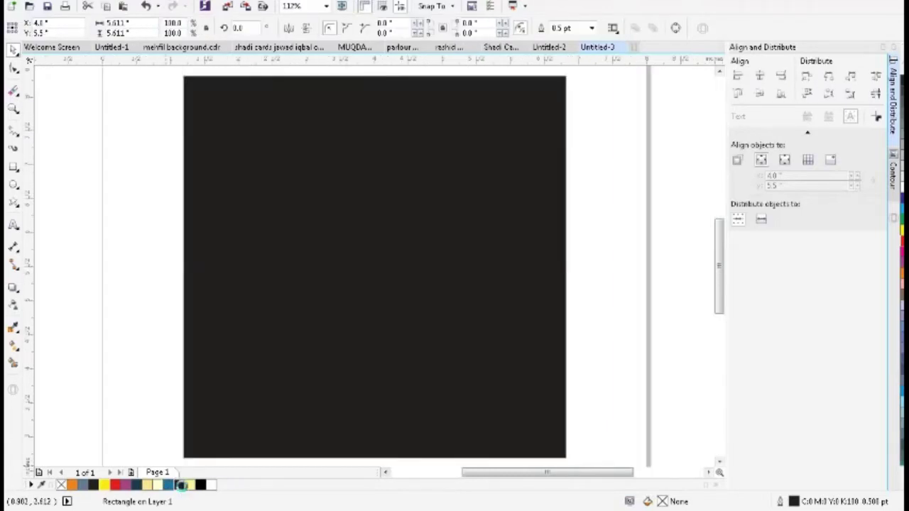
click(137, 485)
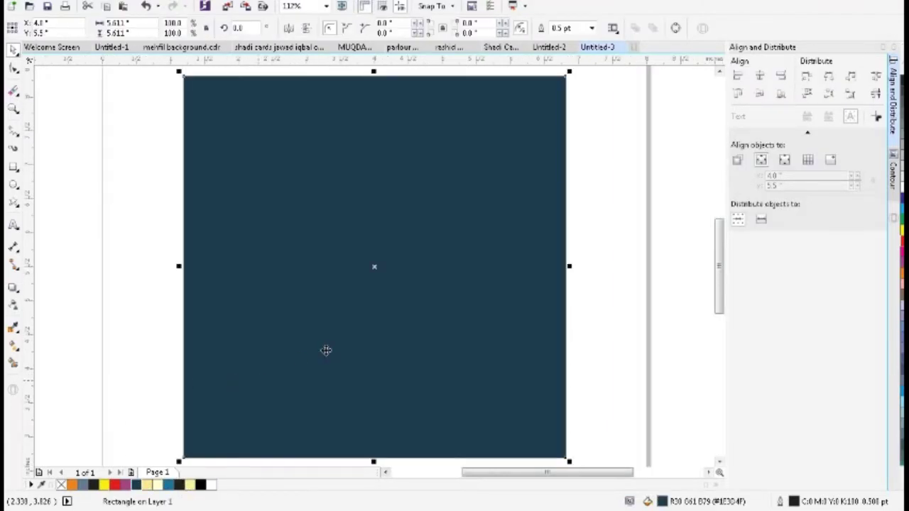
Give the square an elliptical fountain fill running from the dark blue edges to a lighter blue centre of R31 G116 B157.
key(F11)
click(340, 246)
click(303, 327)
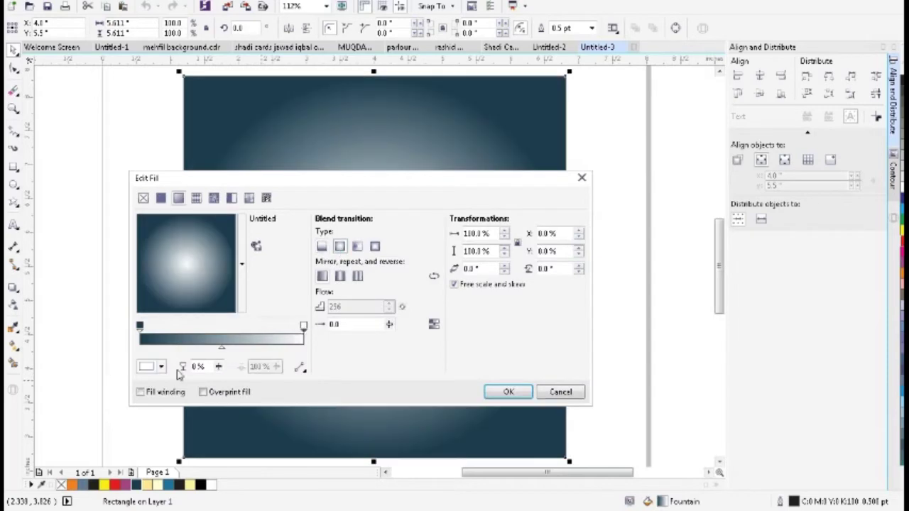
click(161, 367)
click(186, 236)
click(168, 485)
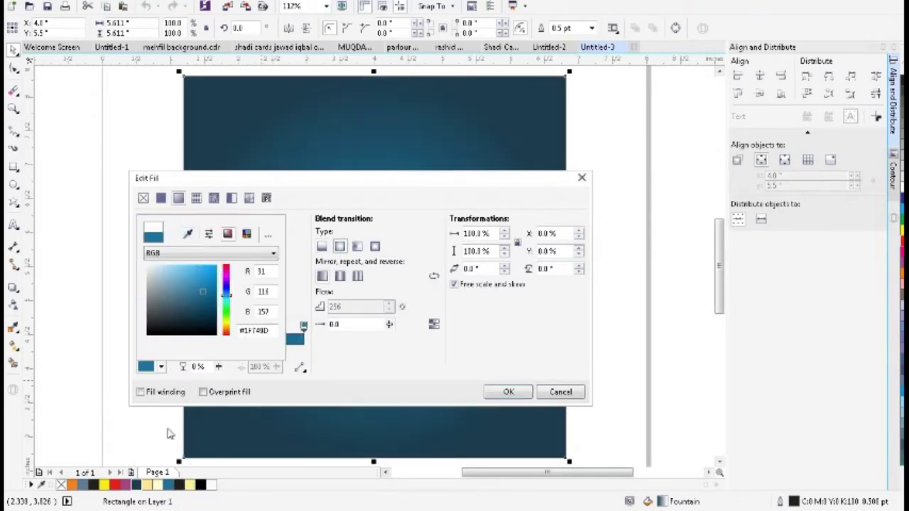
click(497, 393)
click(509, 392)
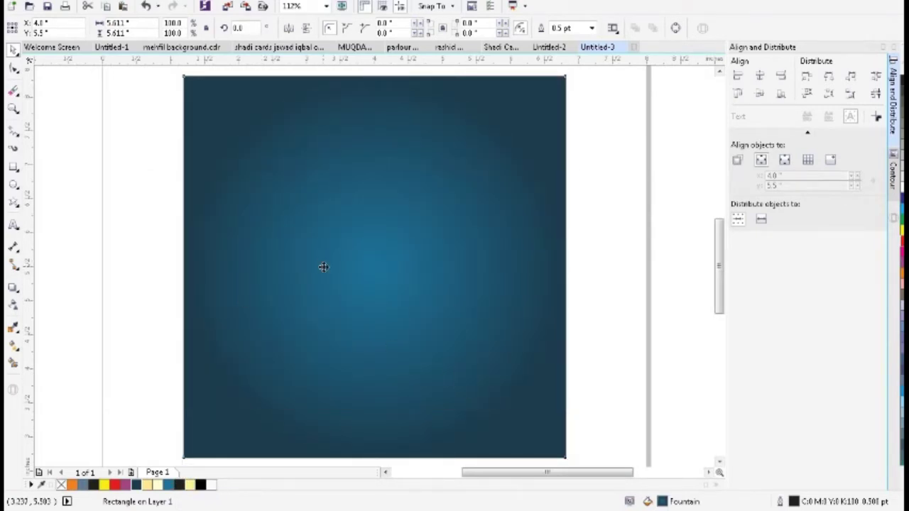
Shift the midpoint of the square's fountain fill towards the lighter blue and move its bright centre slightly lower.
key(F11)
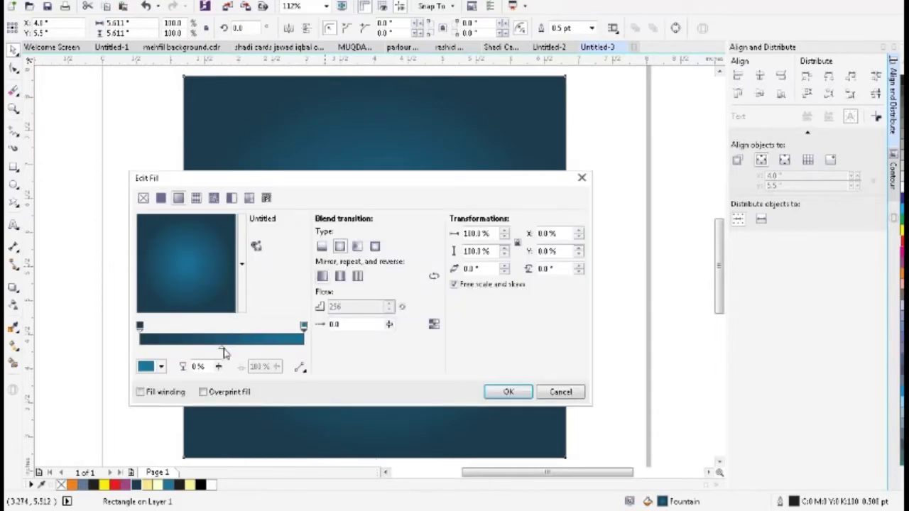
drag(222, 349, 240, 349)
drag(190, 262, 187, 274)
click(497, 392)
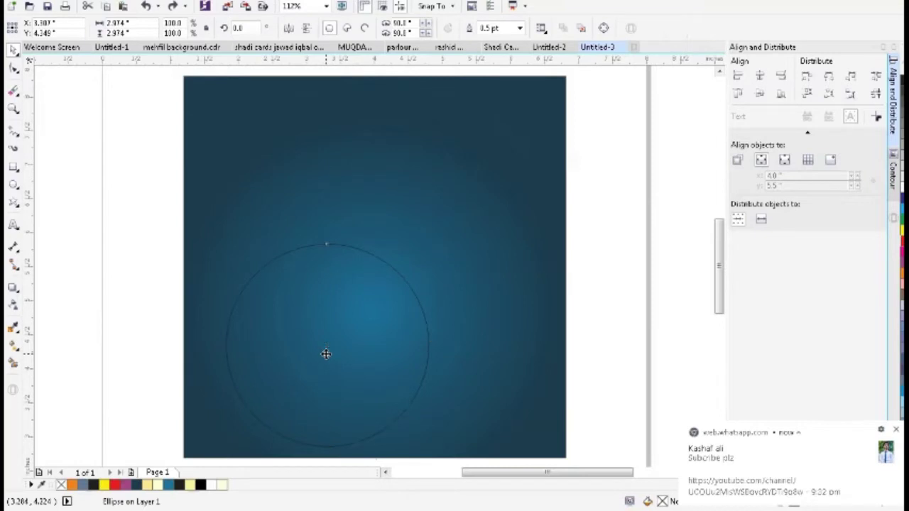
Move the 2.974 in circle a little to the left and nest smaller circles inside it, scaling one copy to about 75%.
drag(325, 354, 305, 353)
drag(199, 450, 249, 400)
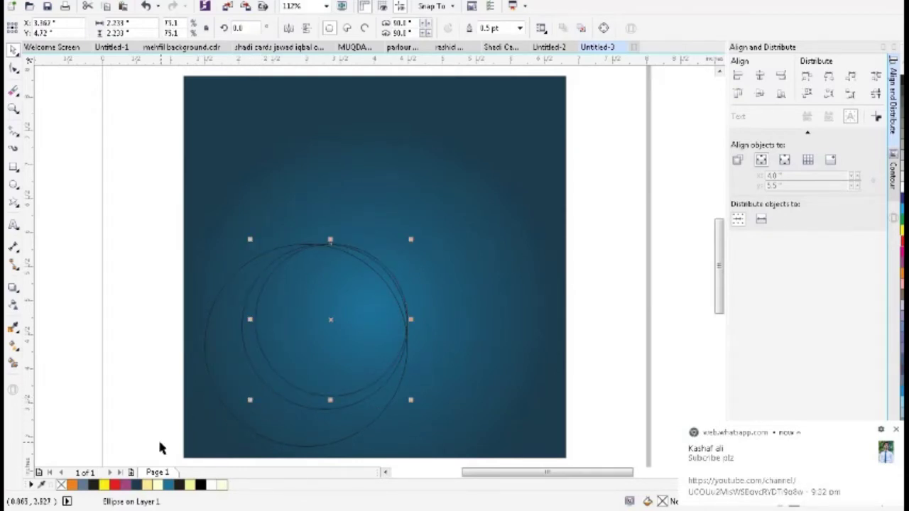
Create the crescent areas between the nested circles with Smart Fill in slate blue and delete the leftover circles.
click(16, 362)
click(291, 388)
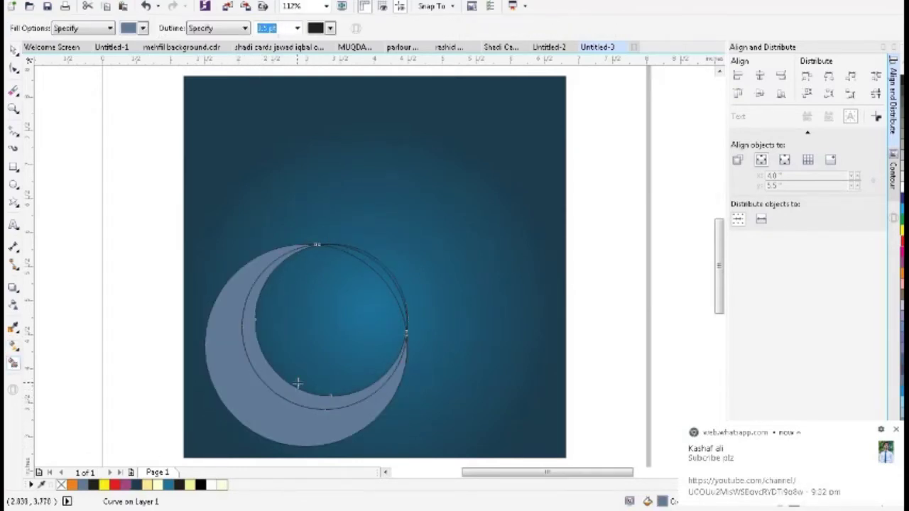
key(space)
key(Delete)
click(363, 294)
key(Delete)
drag(166, 190, 441, 423)
click(226, 421)
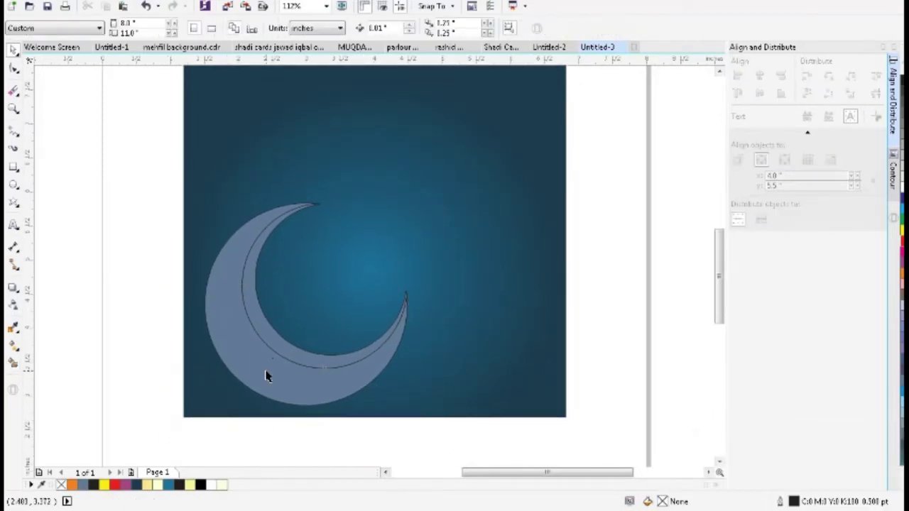
Select both crescents and rotate them together about 12° clockwise.
click(213, 290)
click(382, 342)
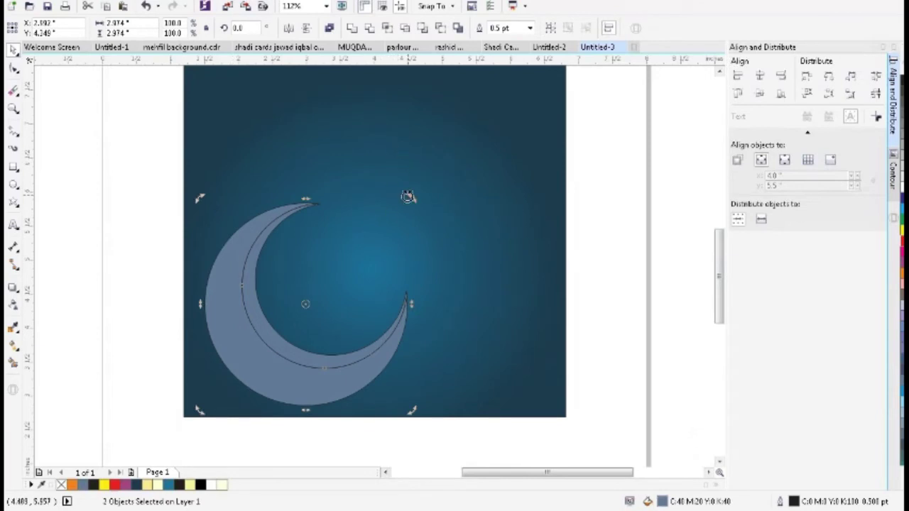
drag(409, 196, 436, 226)
Apply an interactive gradient to the inner crescent from orange at its upper tip through a cream midpoint to pale yellow, slanting the gradient line to the lower right.
click(242, 320)
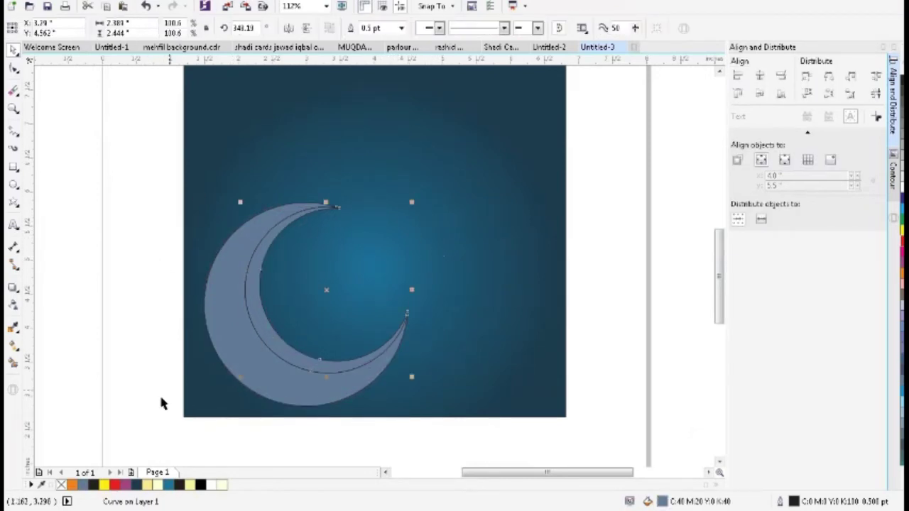
click(14, 346)
drag(317, 207, 317, 369)
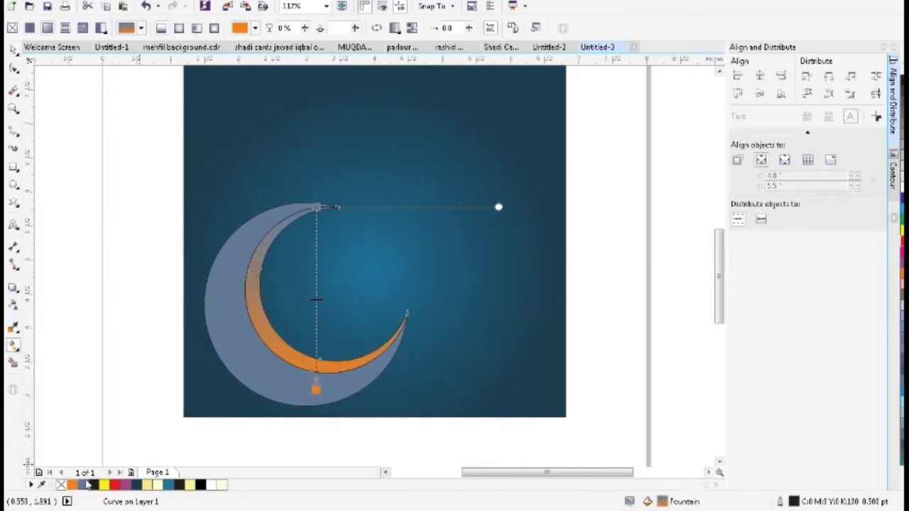
click(188, 485)
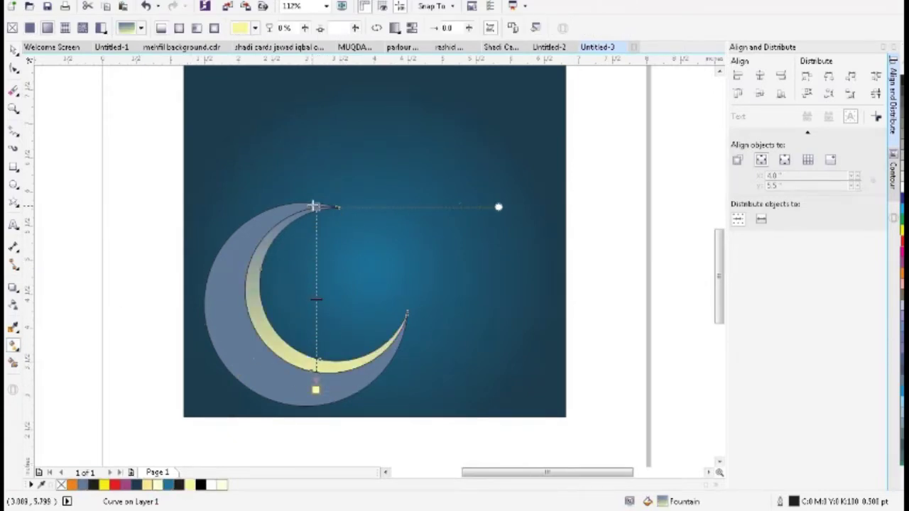
click(315, 206)
click(72, 485)
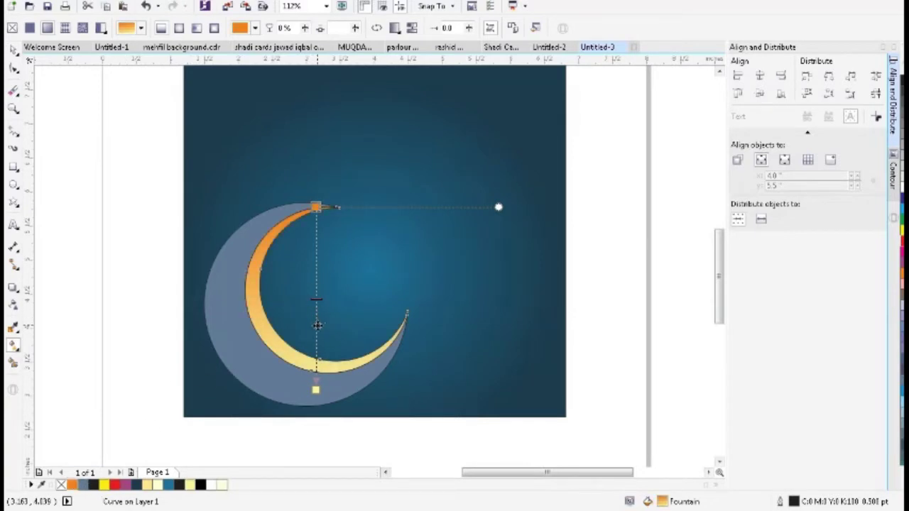
double_click(317, 325)
drag(318, 393, 387, 393)
click(167, 272)
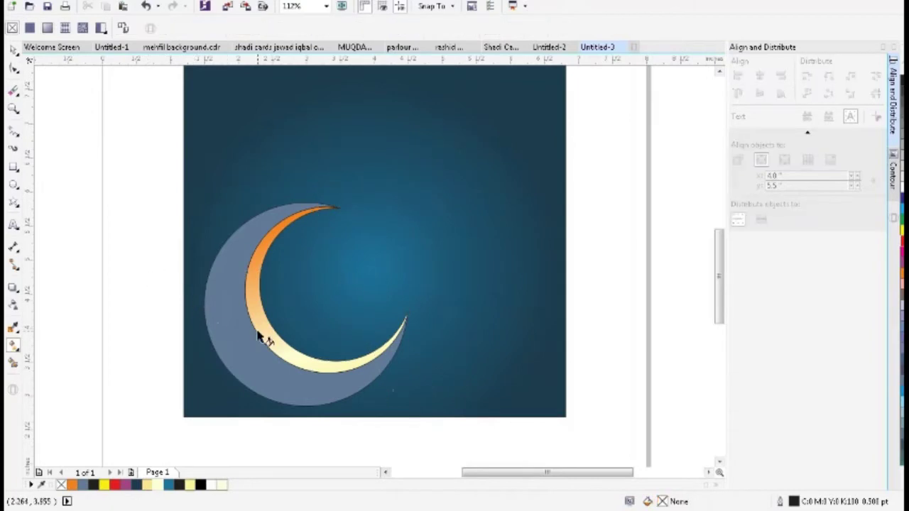
Set the outer slate-blue crescent's outline to 5 pt and convert the outline to an object.
click(225, 349)
key(space)
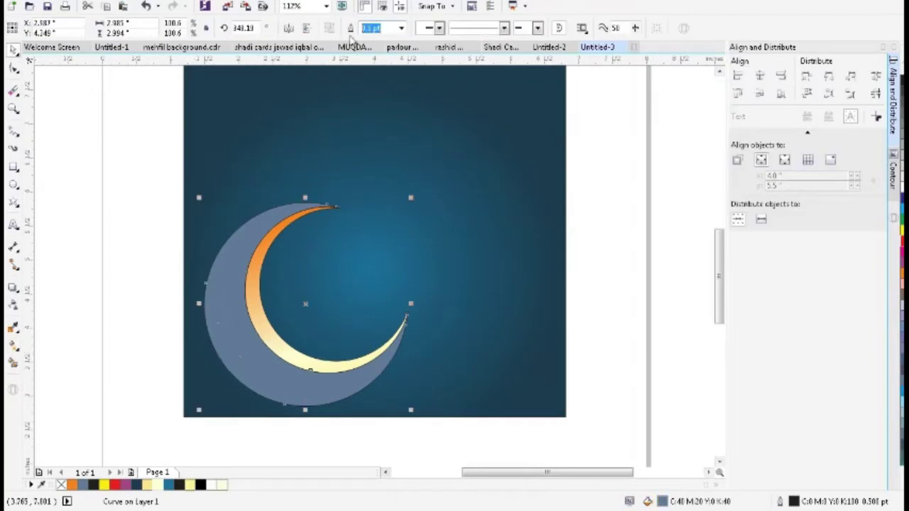
text(5)
key(Return)
key(ctrl+shift+q)
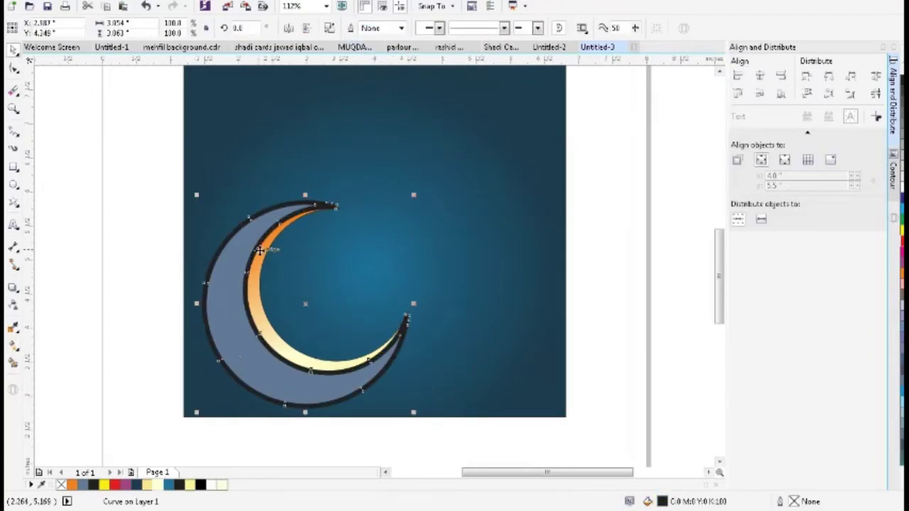
Copy the inner crescent's orange-to-yellow gradient onto the converted outline object.
click(123, 261)
click(206, 304)
click(335, 361)
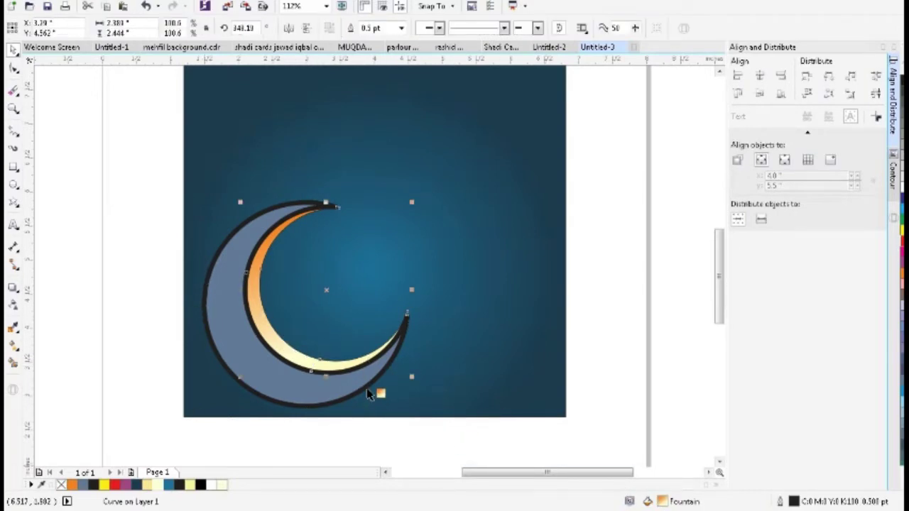
drag(370, 395, 372, 395)
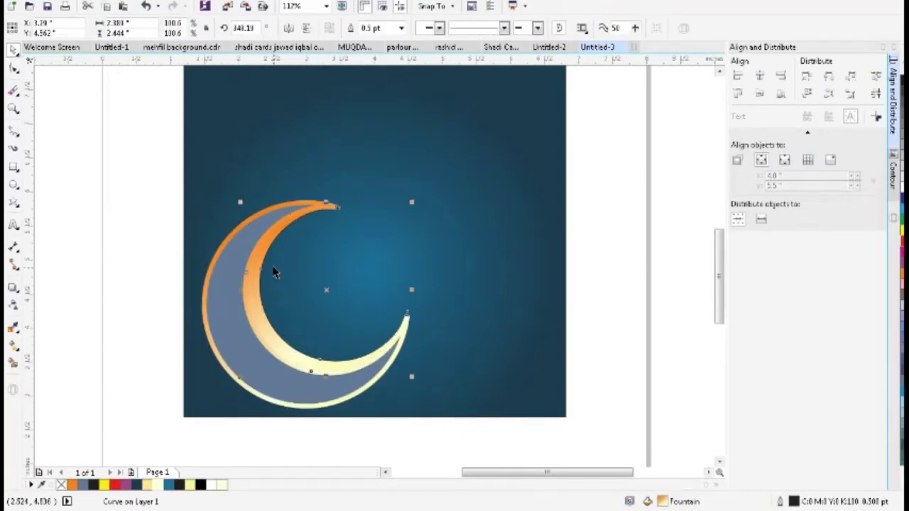
Try turning the inner crescent's gradient vertical and extending its orange end upwards.
click(13, 347)
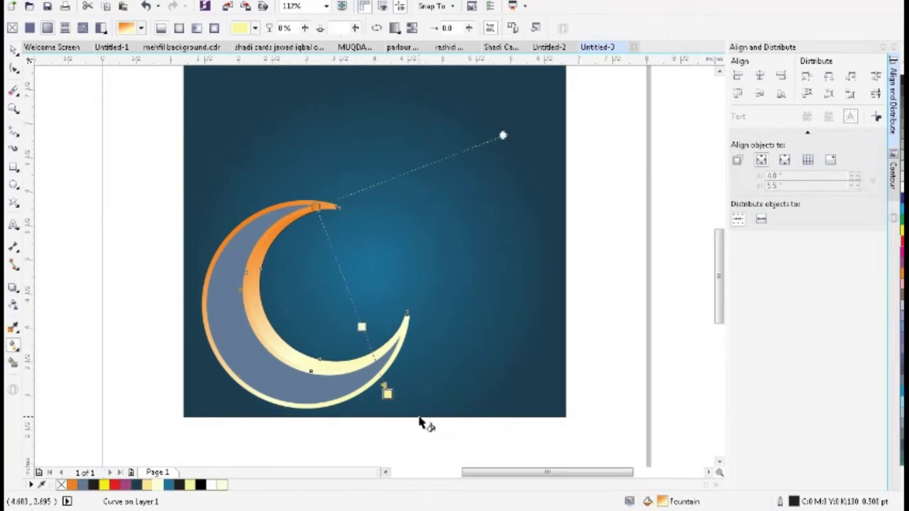
drag(386, 395, 316, 417)
drag(318, 209, 318, 142)
key(ctrl+z)
key(space)
Make the outline object's gradient vertical, extending from well above the moon in orange to just below it in pale yellow.
click(277, 236)
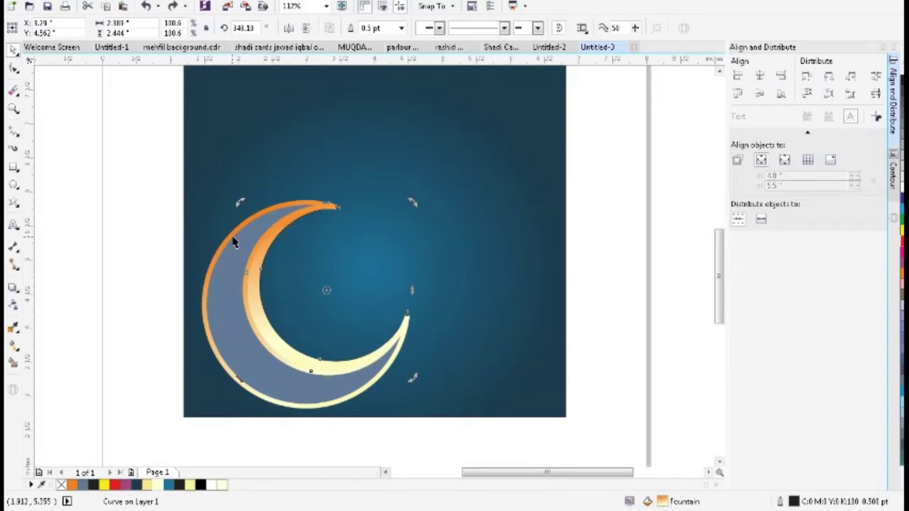
key(g)
drag(405, 416, 269, 418)
drag(270, 205, 270, 136)
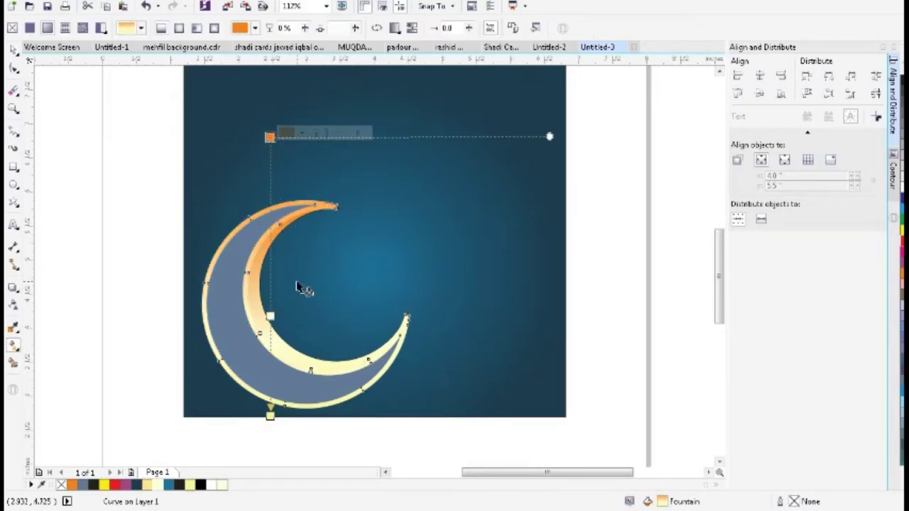
key(space)
Slant the inner crescent's gradient from its upper tip towards the lower right, beyond the moon's lower tip.
click(295, 357)
key(g)
drag(316, 417, 431, 404)
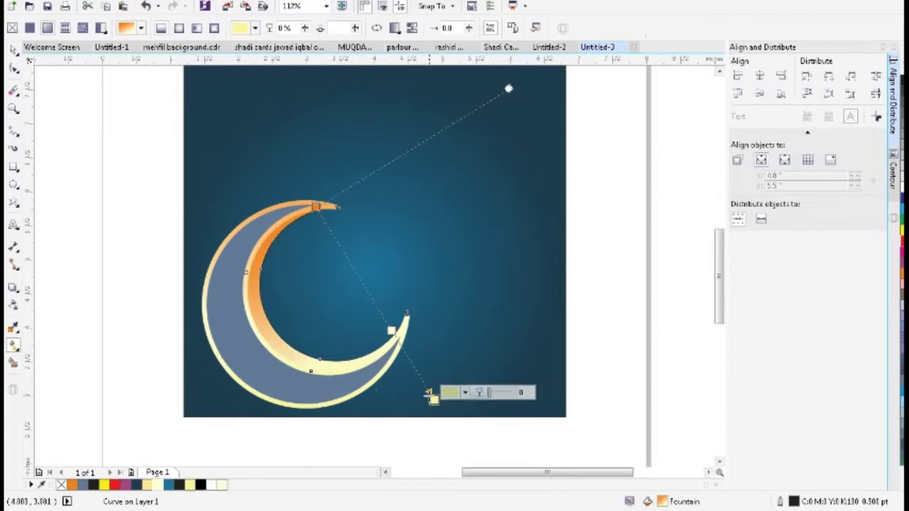
key(space)
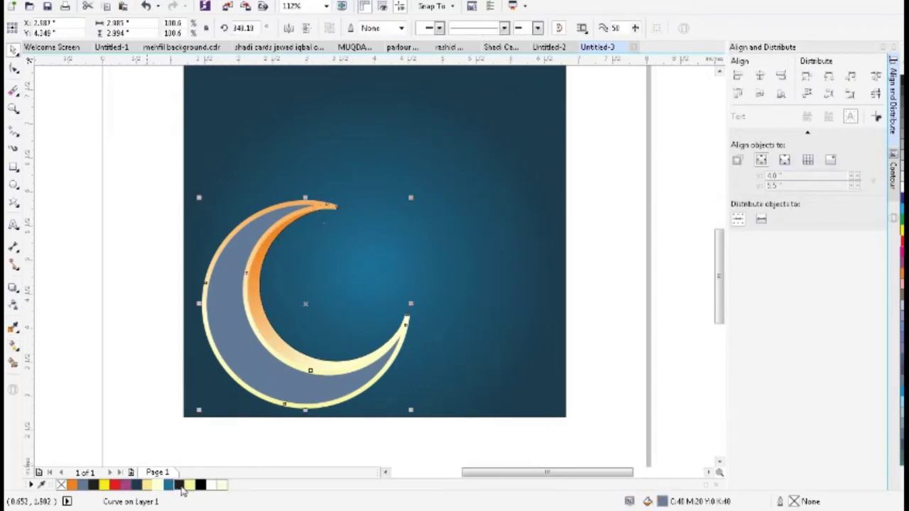
Fill the outer crescent's body with the dark blue R30 G61 B79 and move all three moon objects slightly up on the square.
click(181, 487)
click(137, 487)
scroll(364, 284, down, 2)
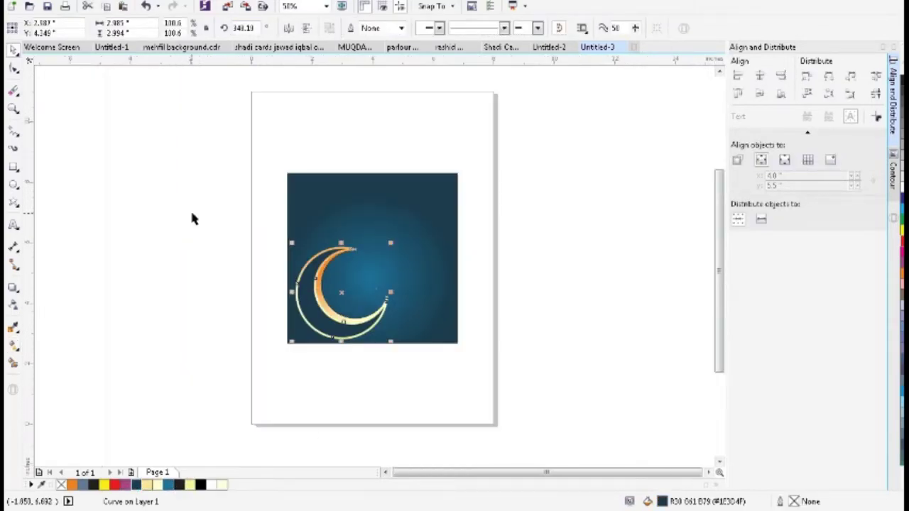
drag(187, 197, 424, 383)
key(F4)
drag(332, 420, 331, 405)
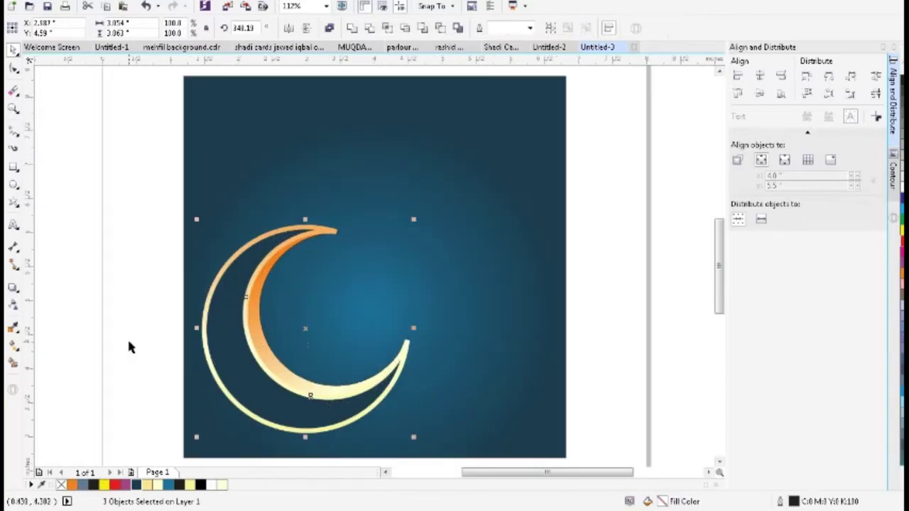
click(129, 347)
Draw a six-pointed star about 0.87 by 1.0 in on the empty area left of the square.
click(13, 225)
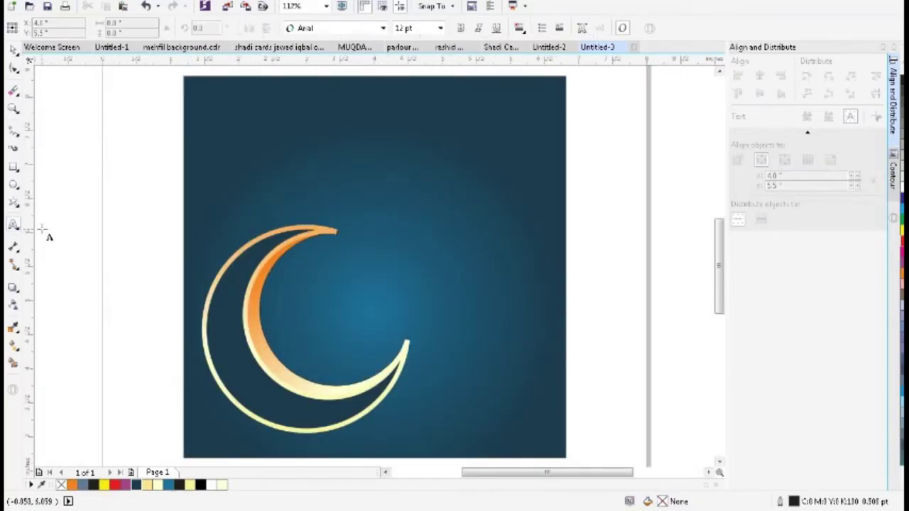
click(13, 204)
drag(85, 227, 158, 297)
text(6)
key(Return)
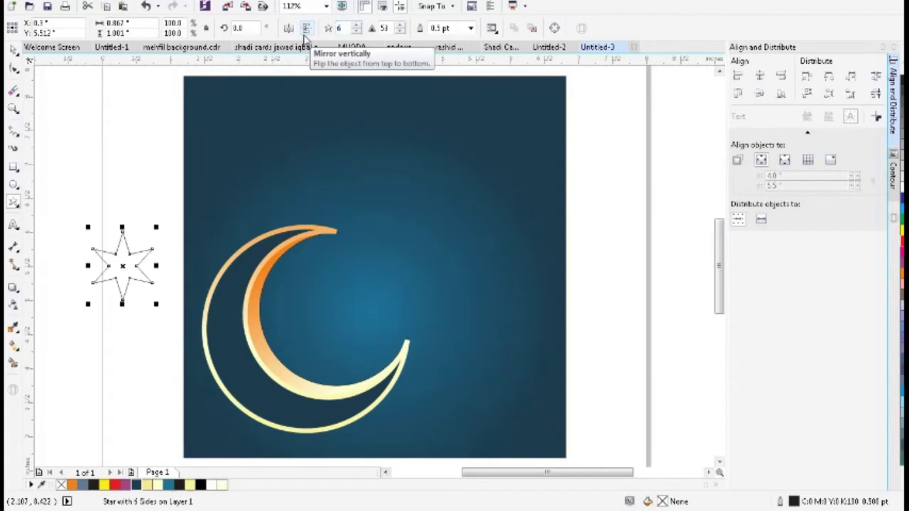
scroll(197, 178, down, 2)
key(space)
drag(165, 218, 138, 218)
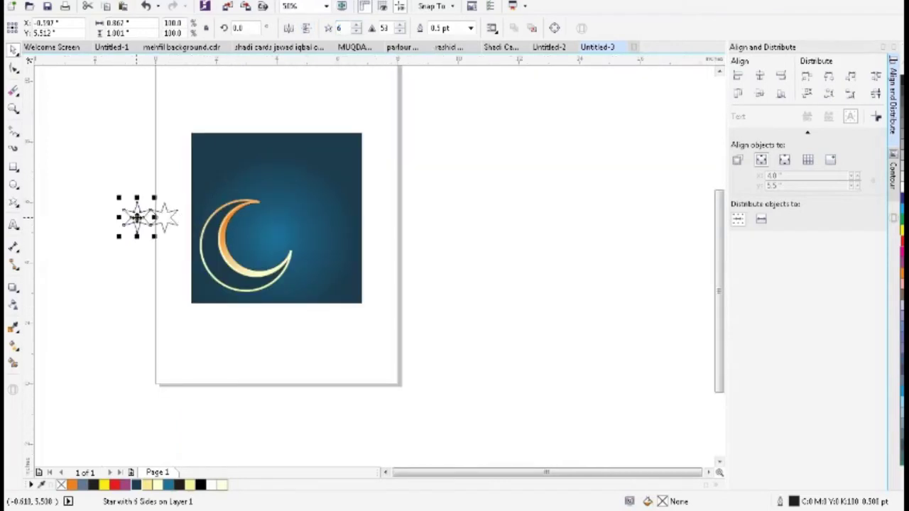
scroll(151, 217, up, 5)
key(ctrl+z)
Duplicate the star tip to tip to its left and repeat the duplication to build a horizontal row of 16 stars.
drag(512, 246, 351, 254)
key(ctrl+r)
key(ctrl+r)
key(ctrl+r)
key(ctrl+r)
key(ctrl+r)
key(ctrl+r)
key(ctrl+r)
key(ctrl+r)
key(ctrl+r)
key(ctrl+r)
key(ctrl+r)
key(ctrl+r)
key(ctrl+r)
key(ctrl+r)
key(F4)
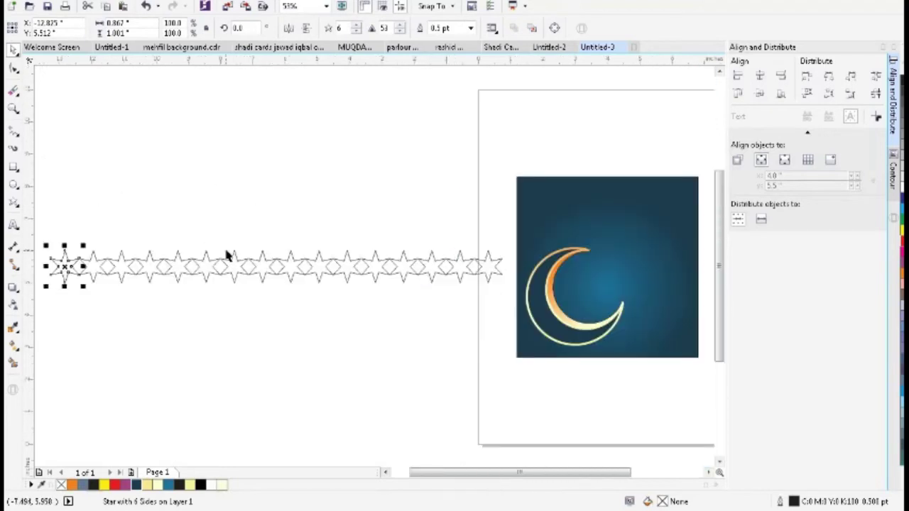
Select the whole row of stars and place a copy diagonally below it so the points interlock.
drag(39, 215, 510, 291)
drag(459, 268, 438, 291)
scroll(334, 284, down, 3)
Copy the two interlocked star rows directly below themselves and repeat the duplication to form a tall column of the pattern.
drag(167, 239, 420, 325)
scroll(285, 295, up, 4)
drag(372, 277, 367, 339)
key(ctrl+r)
key(ctrl+r)
scroll(365, 340, down, 5)
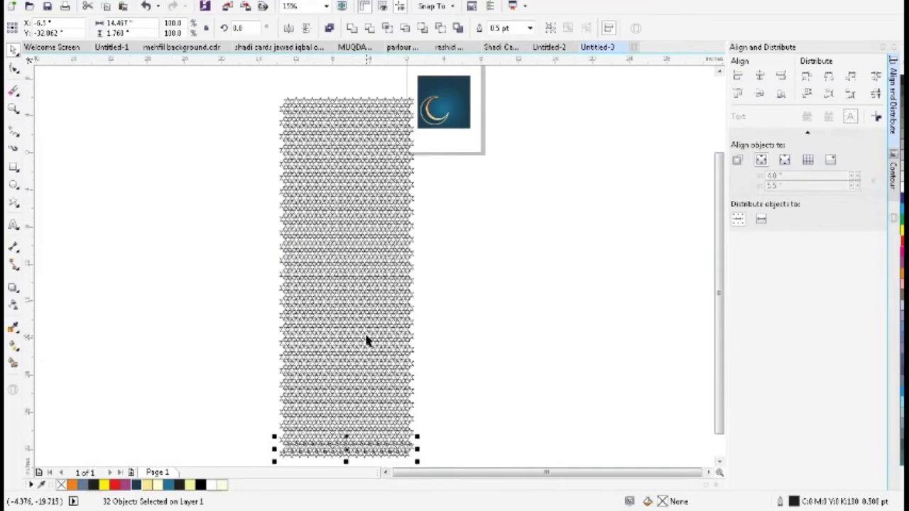
Undo the surplus row copies and redo a few of them, trimming the star pattern to about 25.6 in tall.
key(ctrl+z)
key(ctrl+z)
key(ctrl+z)
key(ctrl+z)
key(ctrl+z)
key(ctrl+z)
key(ctrl+z)
key(ctrl+z)
key(ctrl+z)
key(ctrl+z)
key(ctrl+z)
key(ctrl+z)
key(ctrl+z)
key(ctrl+shift+z)
key(ctrl+shift+z)
key(ctrl+shift+z)
key(ctrl+shift+z)
Select the entire star pattern and place a copy against its left side to double the width.
drag(244, 383, 447, 169)
drag(386, 154, 236, 210)
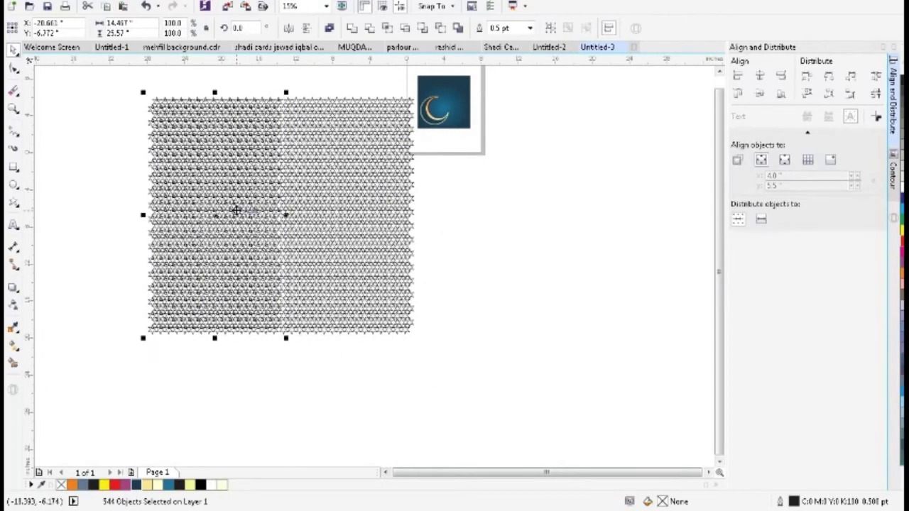
scroll(230, 206, up, 2)
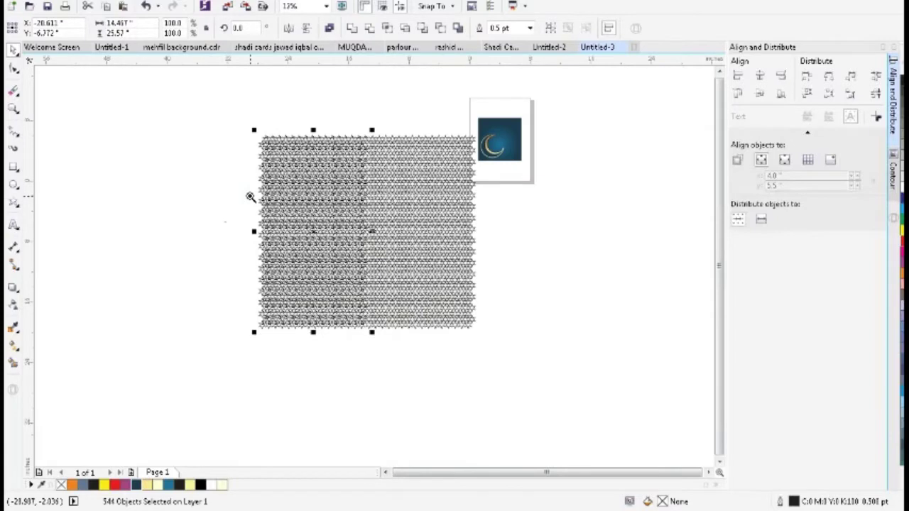
scroll(251, 197, down, 2)
Select the lowest rows of stars across the doubled pattern and delete them.
drag(203, 109, 300, 324)
drag(156, 371, 477, 302)
key(Delete)
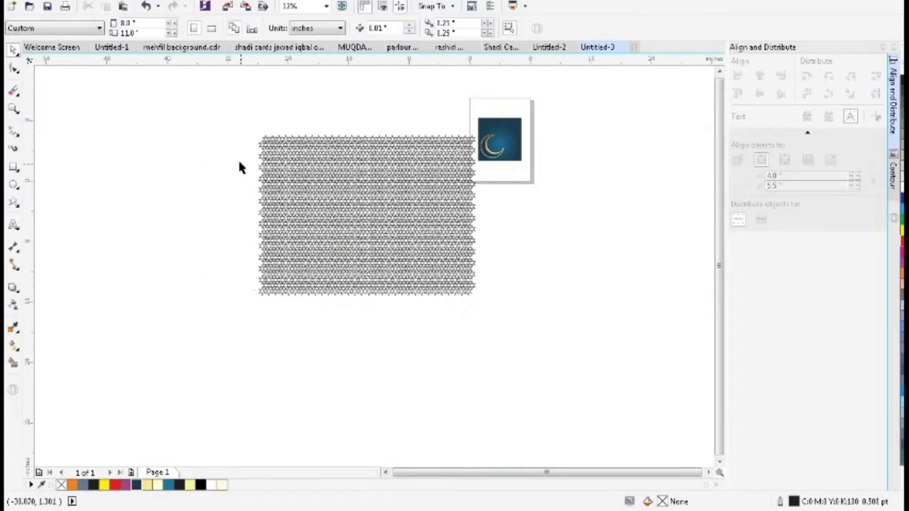
Delete the stars along the pattern's left edge, then group the remaining pattern and scale it to about 6.1 by 5.7 in.
drag(218, 102, 319, 348)
key(Delete)
drag(260, 102, 414, 235)
key(ctrl+g)
scroll(497, 189, up, 3)
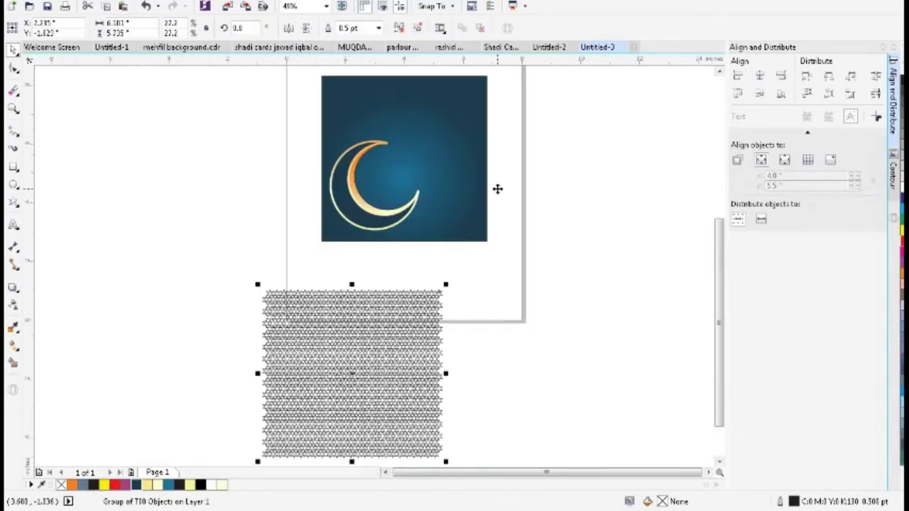
Colour the star pattern's outline pale yellow and PowerClip the pattern inside the outer crescent.
click(187, 485)
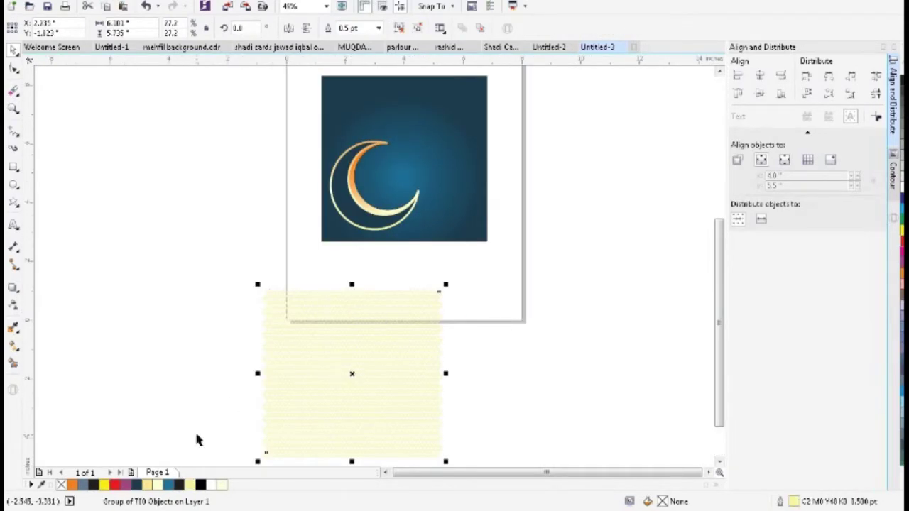
right_click(280, 372)
click(334, 47)
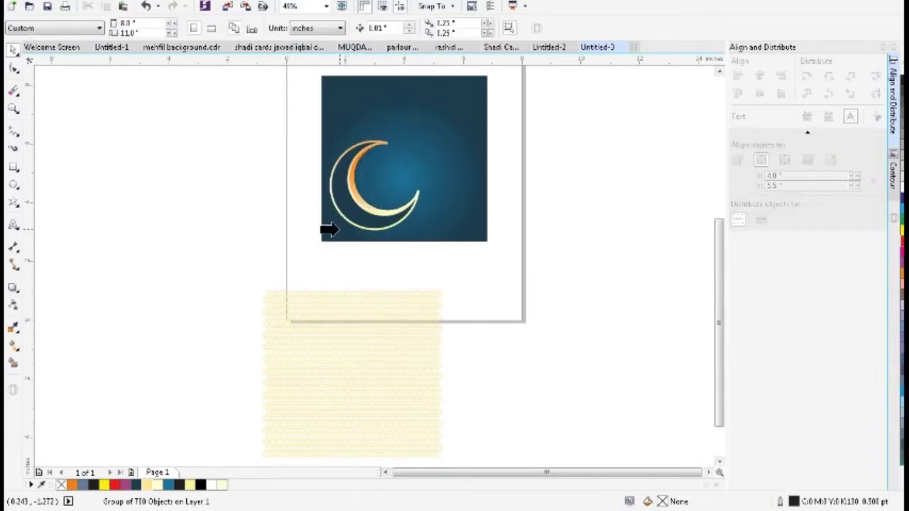
click(350, 212)
ctrl+click(349, 212)
key(shift+F2)
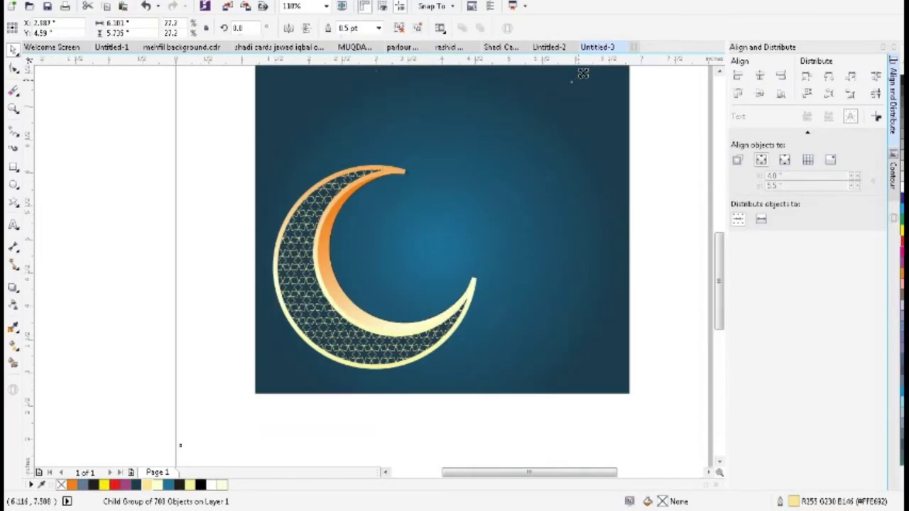
Set the clipped star pattern's outline width to 2 pt and remove the inner crescent's black outline.
drag(582, 73, 515, 148)
key(shift+F2)
key(ctrl+z)
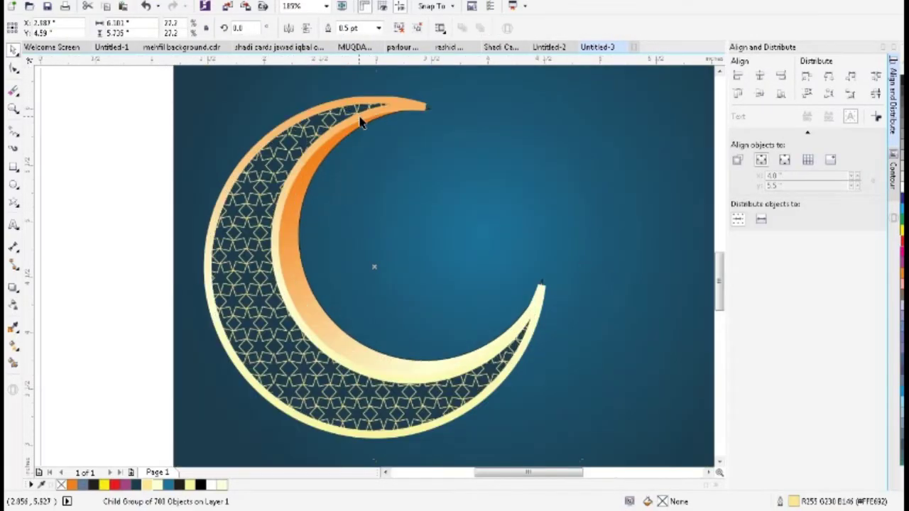
text(2)
key(Return)
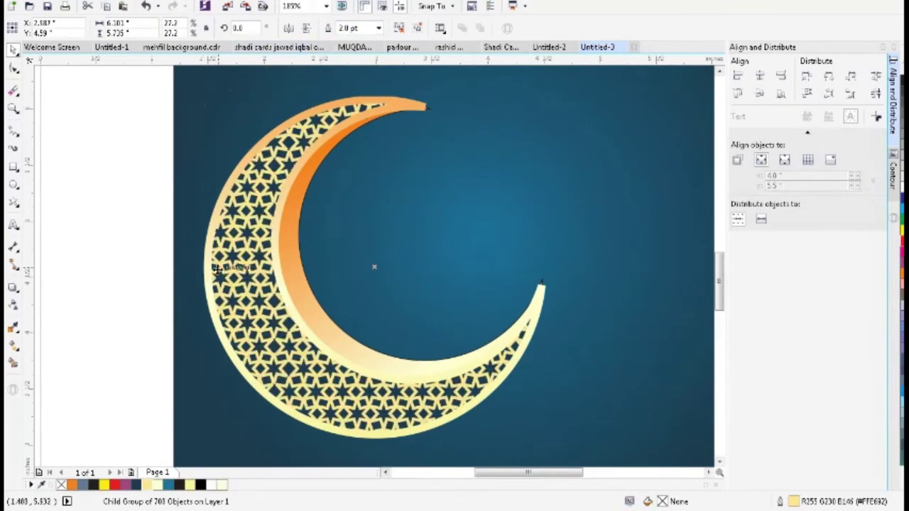
click(348, 330)
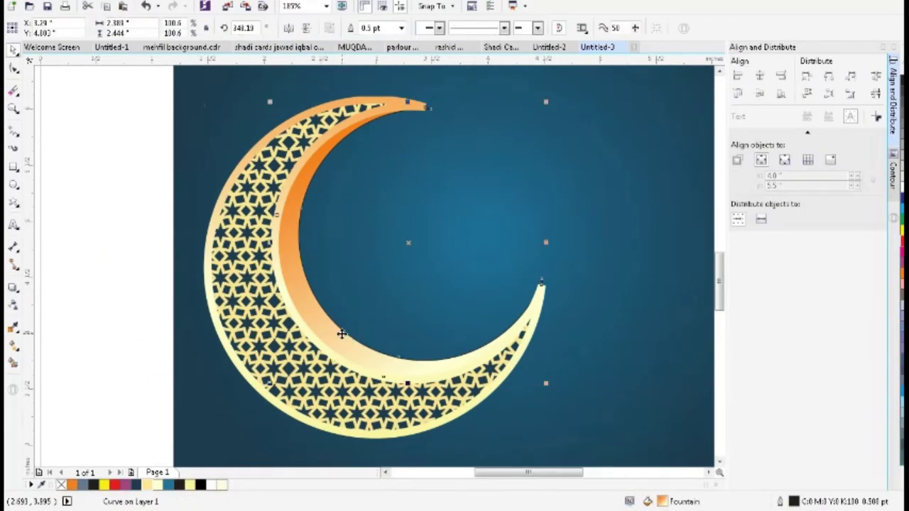
click(80, 294)
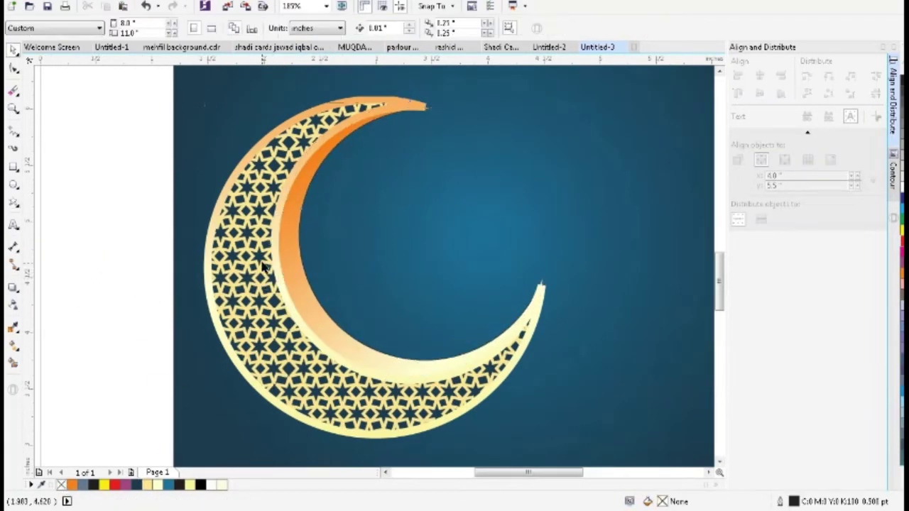
Select the clipped star pattern and recolour its outline to a light orange, C0 M30 Y73 K0.
click(262, 263)
ctrl+click(250, 277)
click(264, 276)
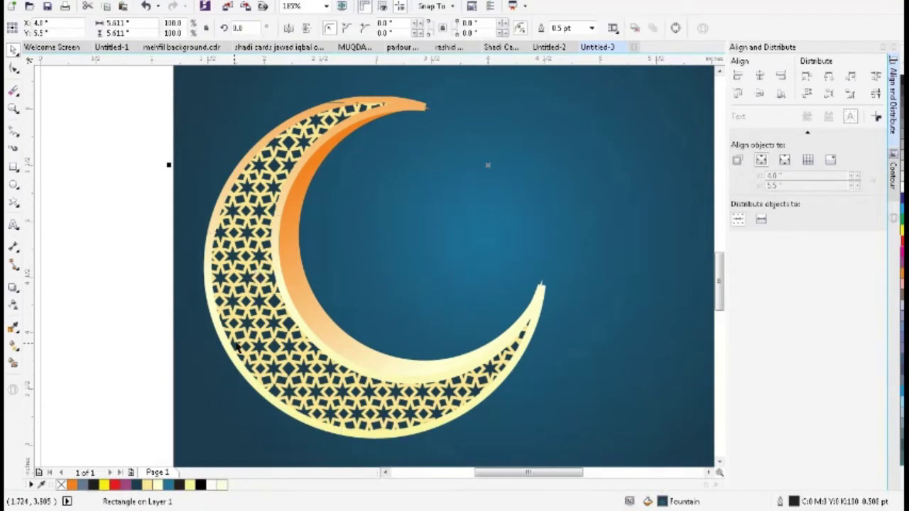
click(271, 319)
key(Tab)
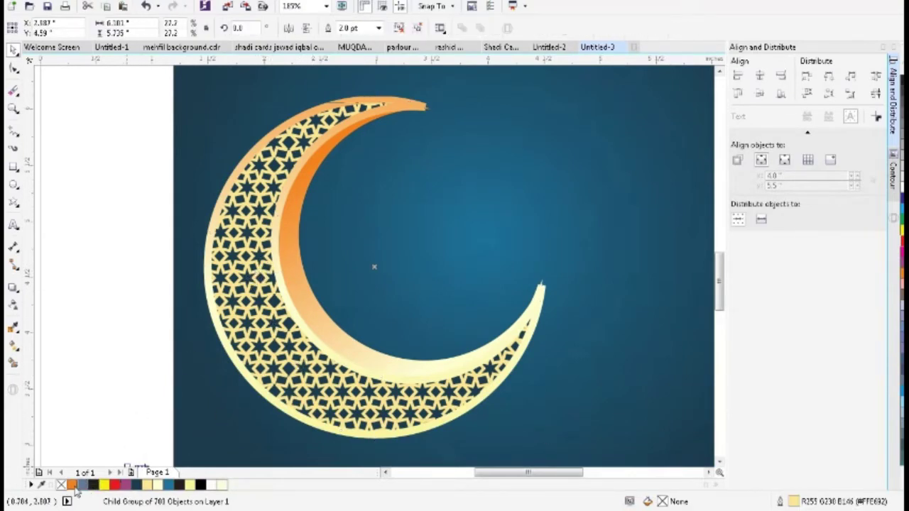
click(73, 485)
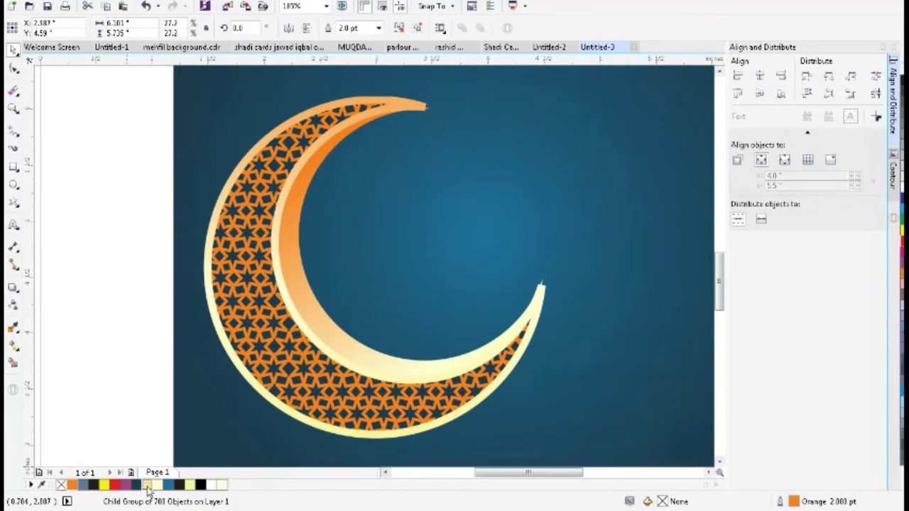
click(147, 485)
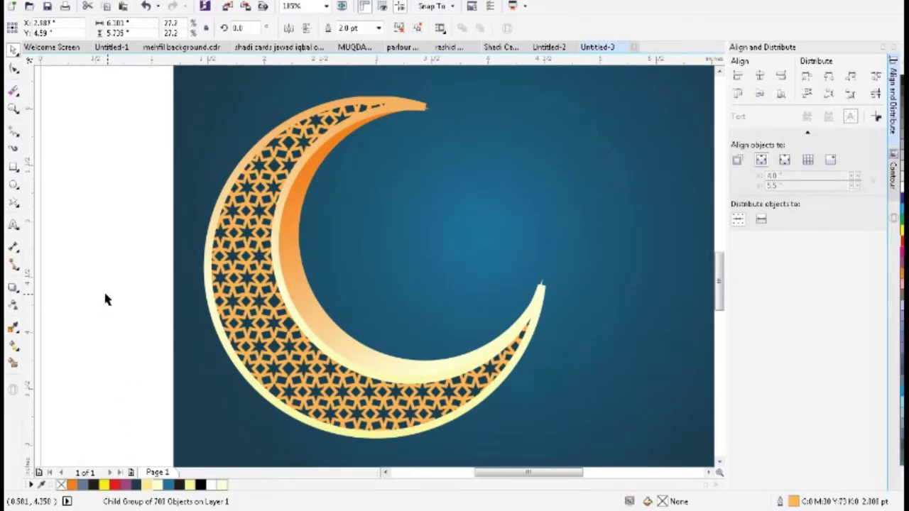
Enlarge the clipped star pattern inside the crescent to about 6.48 in wide.
click(14, 202)
key(F4)
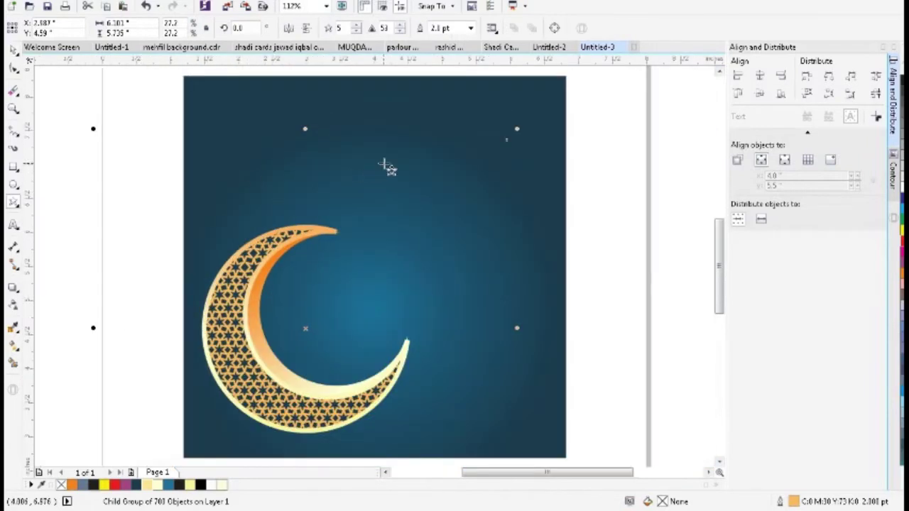
drag(516, 130, 505, 149)
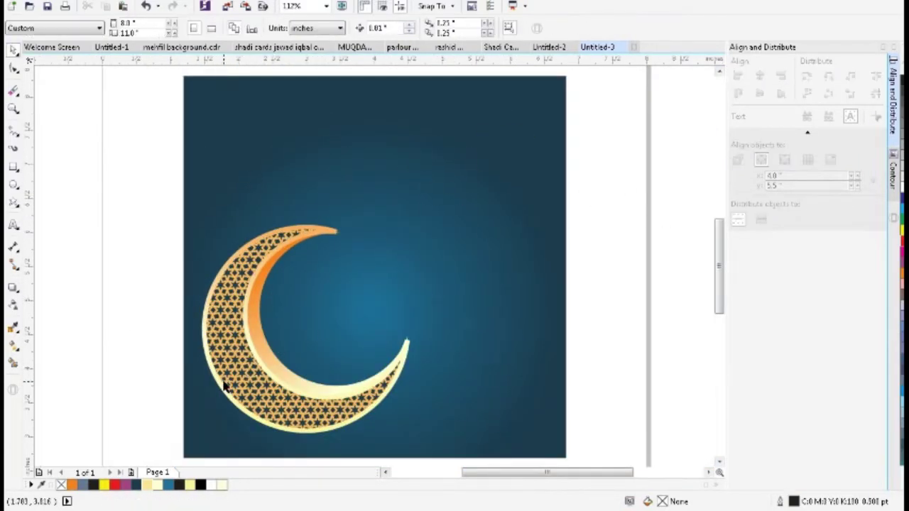
ctrl+click(299, 338)
drag(499, 147, 535, 138)
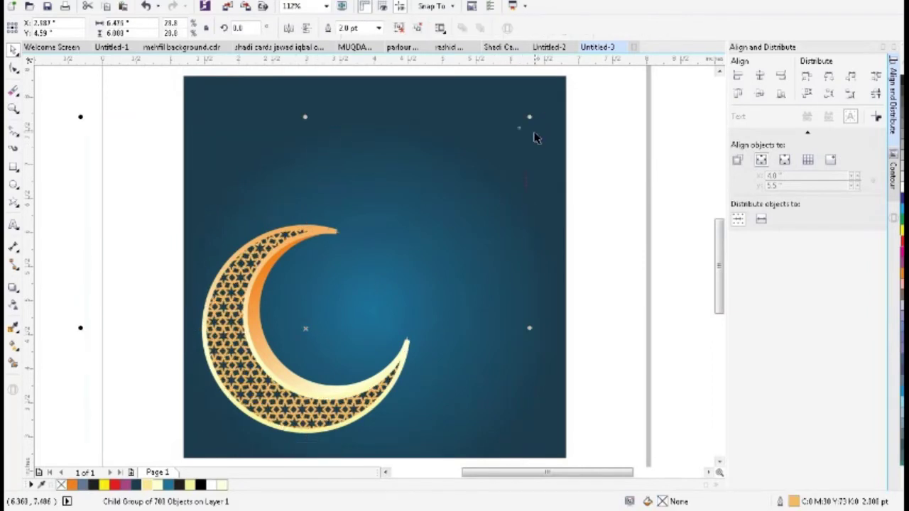
click(608, 242)
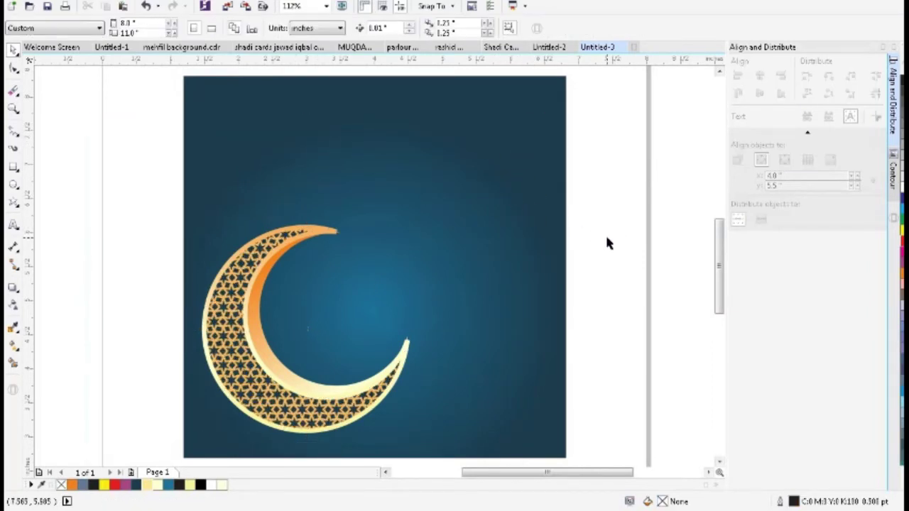
Select all parts of the crescent moon and move them slightly up and right on the blue background.
click(407, 352)
click(627, 202)
drag(116, 213, 438, 440)
drag(354, 412, 369, 395)
Draw a flat ellipse about 2.44 by 0.24 in beneath the crescent, filled black and without an outline.
click(14, 184)
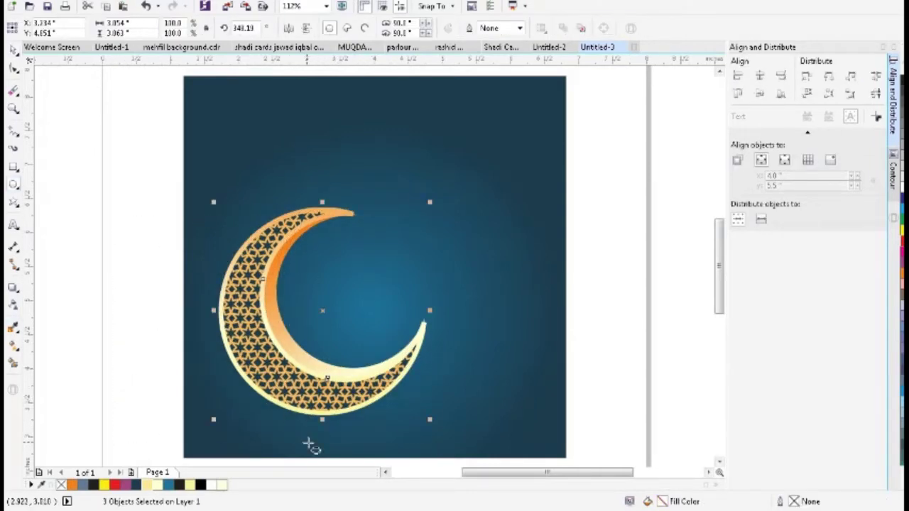
drag(244, 421, 419, 446)
click(201, 485)
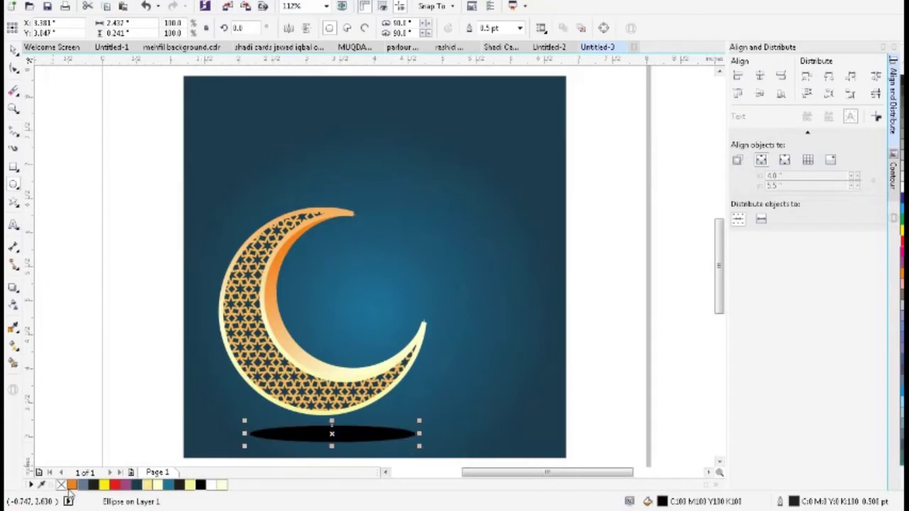
right_click(61, 485)
Convert the black ellipse to a 300 dpi CMYK bitmap with transparent background and soften it with a Gaussian Blur.
click(212, 14)
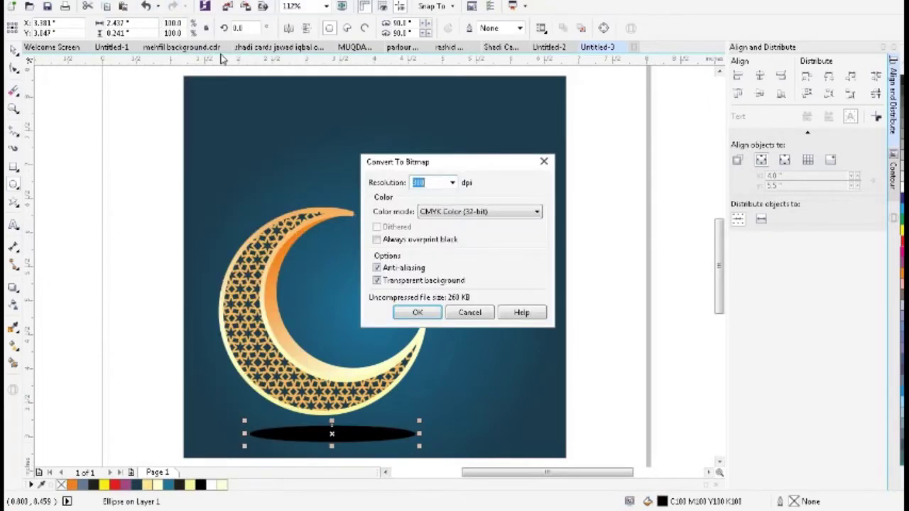
click(430, 314)
click(262, 3)
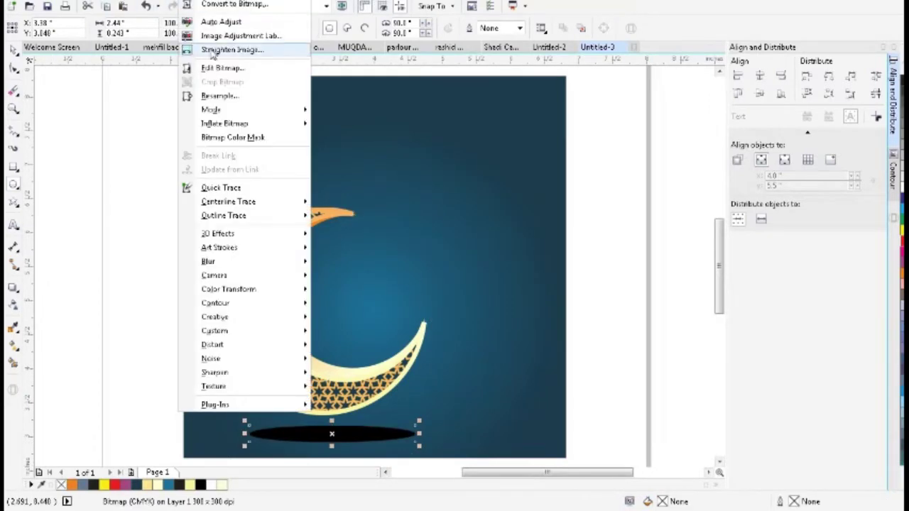
mouse_move(242, 261)
click(355, 276)
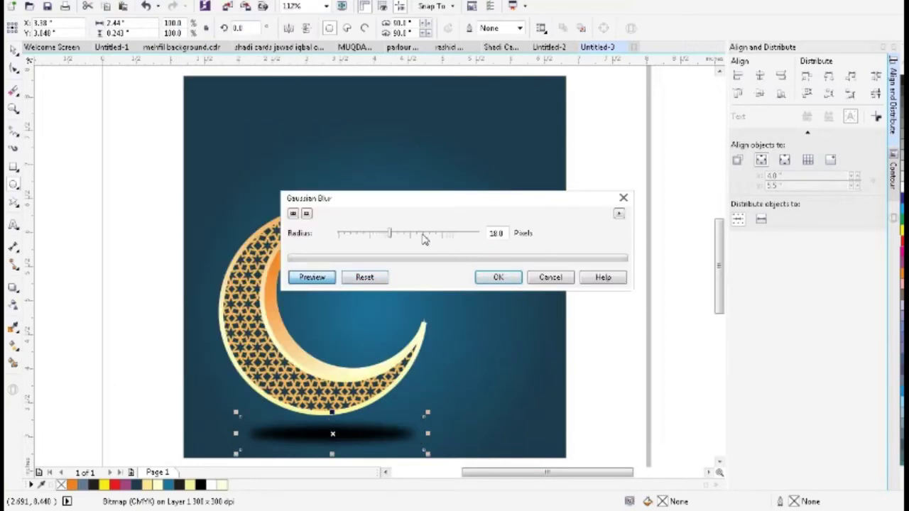
drag(424, 239, 400, 239)
click(497, 277)
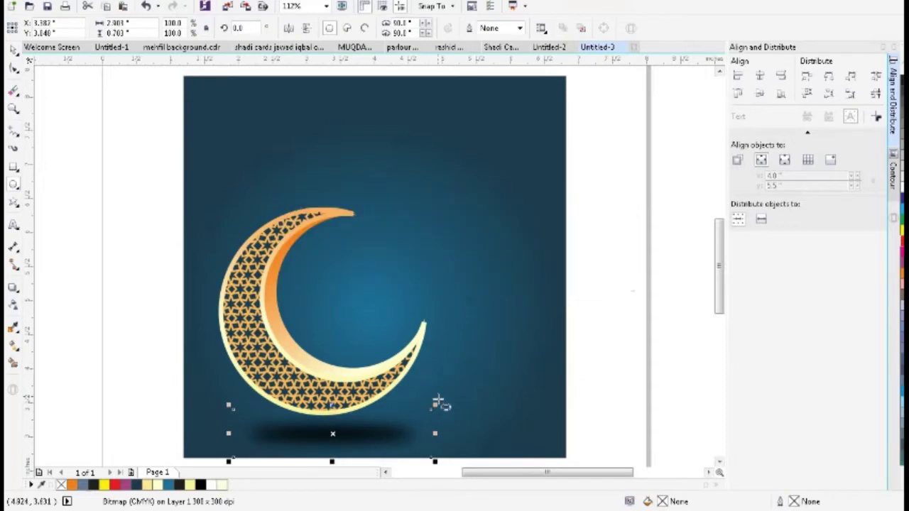
Stretch the blurred shadow to about 3.29 by 1.02 in and centre it just under the crescent.
drag(436, 434, 450, 434)
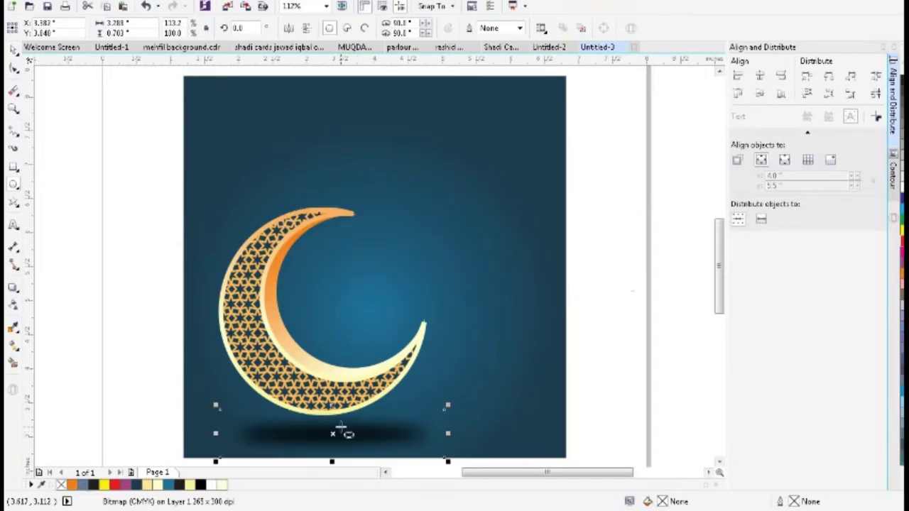
drag(332, 406, 332, 395)
drag(336, 436, 362, 430)
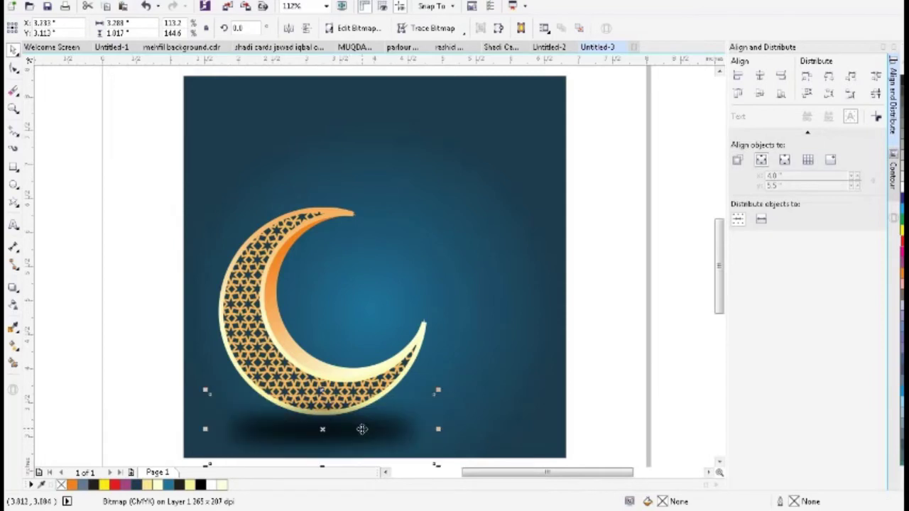
Apply uniform transparency to the crescent's shadow so it blends more softly into the blue background.
click(17, 304)
click(719, 463)
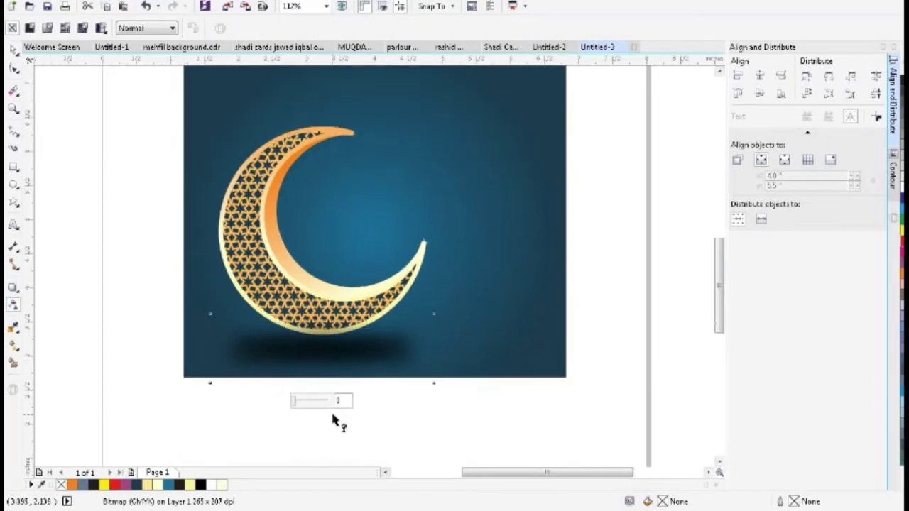
drag(296, 401, 308, 405)
key(space)
click(298, 435)
click(400, 349)
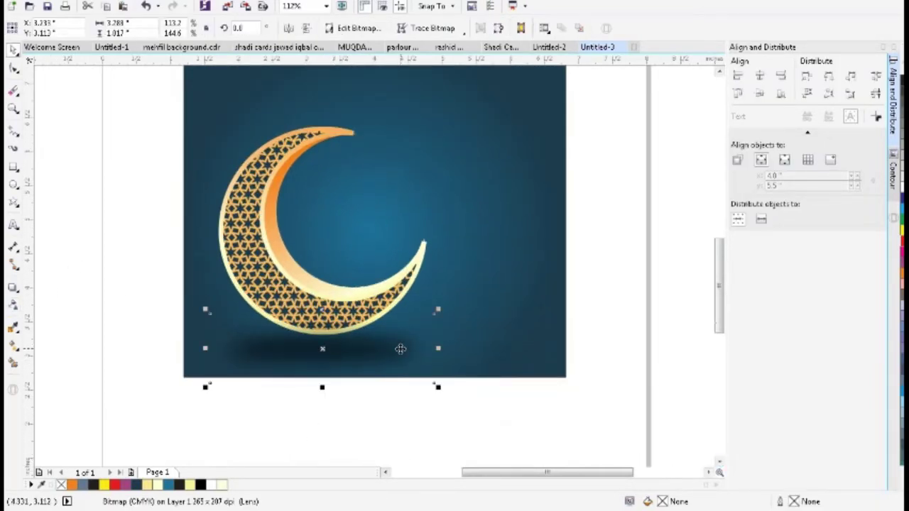
Crop the shadow bitmap's lower edge to the background's bottom edge and widen the shadow to about 3.64 in.
key(F10)
drag(108, 432, 432, 380)
key(Up)
key(Up)
key(Up)
key(Up)
key(Up)
key(Up)
key(space)
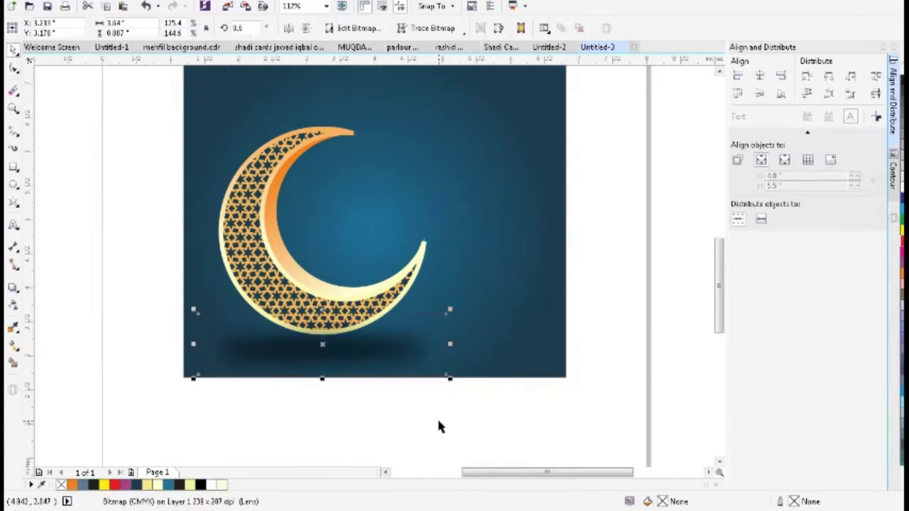
click(438, 418)
scroll(386, 293, up, 2)
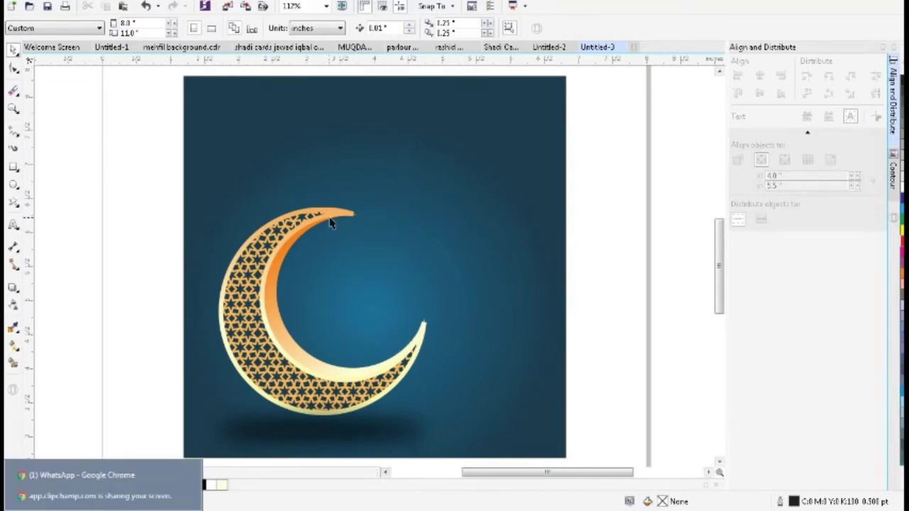
Switch to Google Chrome and search Google Images for "rajab".
click(128, 471)
click(152, 1)
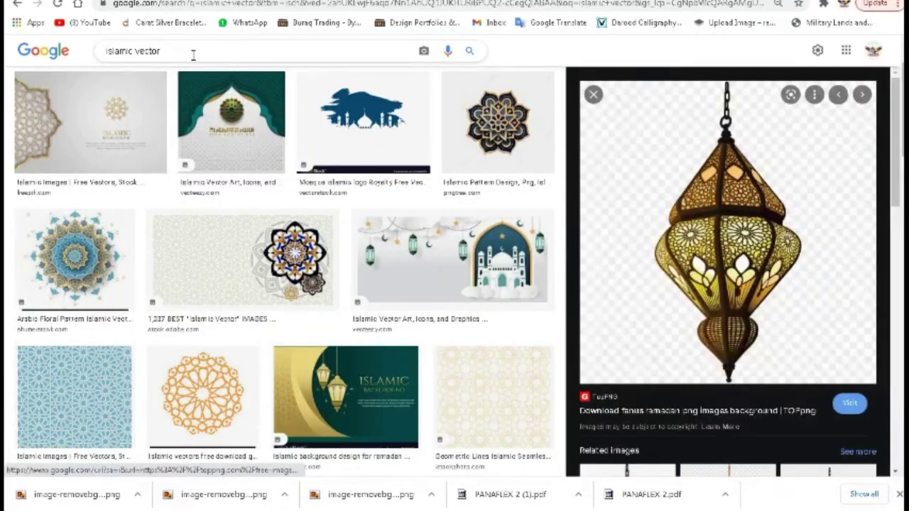
triple_click(192, 55)
text(rajab)
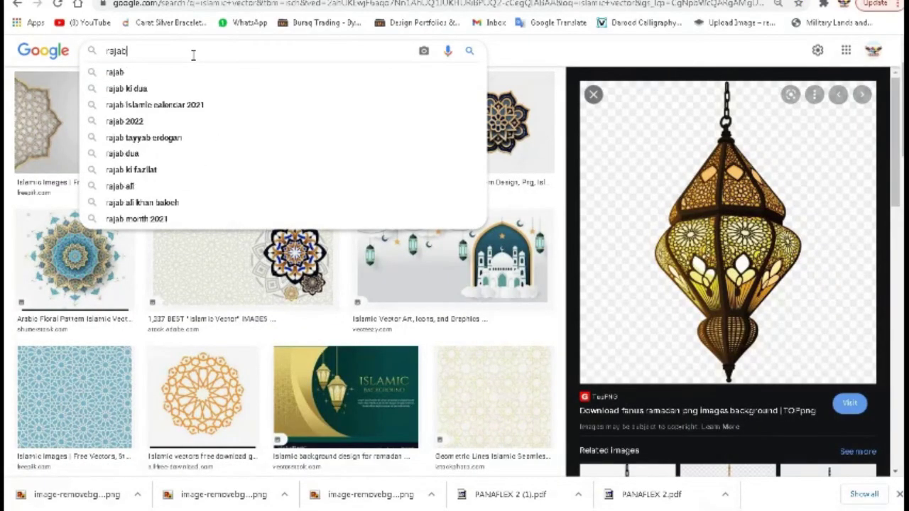
key(Return)
Copy the cream Rajab calligraphy image from Studio Arabiya and paste it into the CorelDRAW drawing.
click(242, 226)
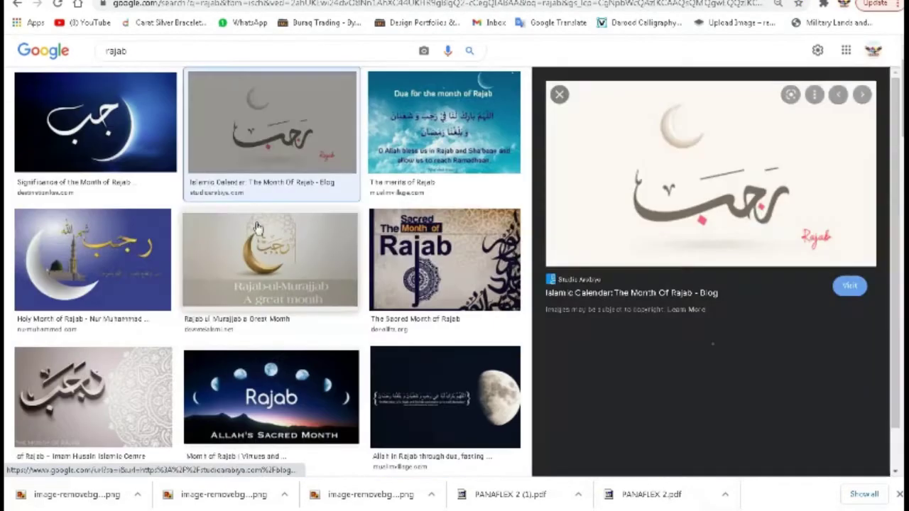
right_click(620, 149)
click(662, 296)
key(alt+Tab)
key(ctrl+v)
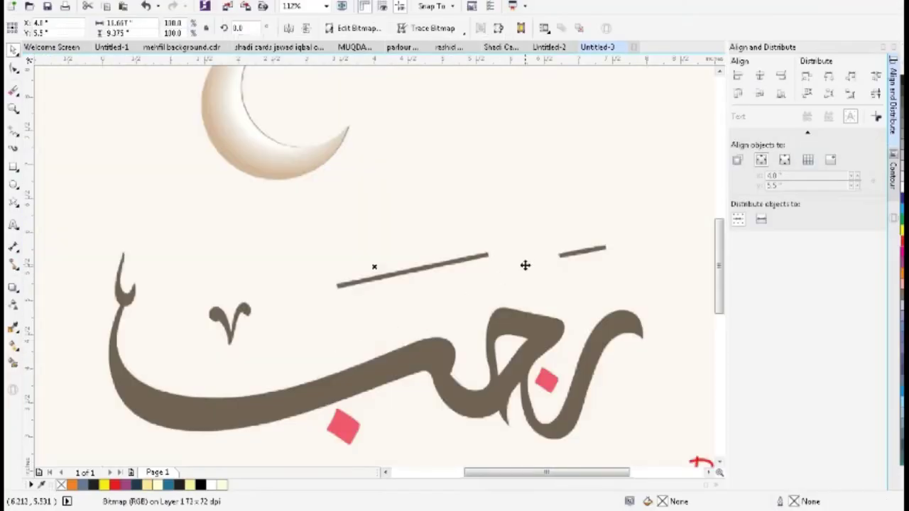
Scale the pasted calligraphy image to about 2.44 in wide and place it to the right of the blue background.
key(shift+F2)
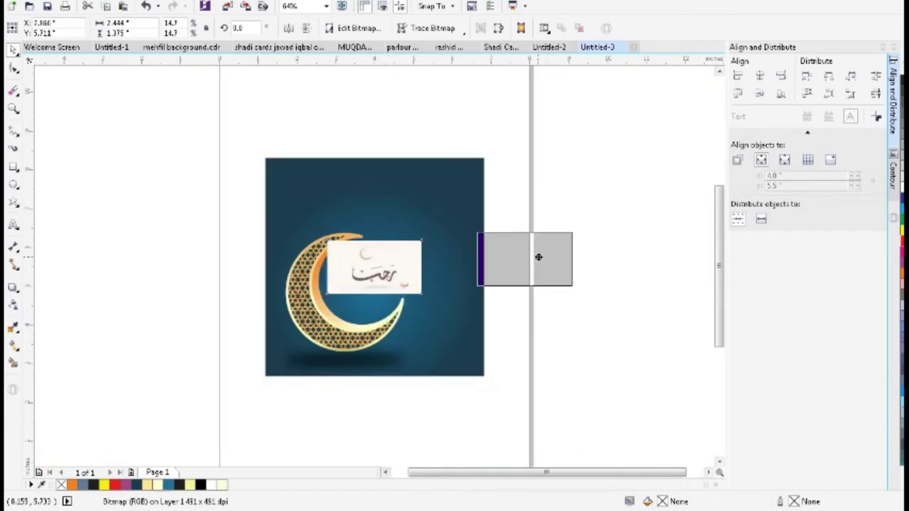
drag(538, 257, 539, 257)
scroll(538, 257, up, 5)
Vectorise the Rajab calligraphy image with Quick Trace and separate the traced lettering from its cream background.
right_click(514, 157)
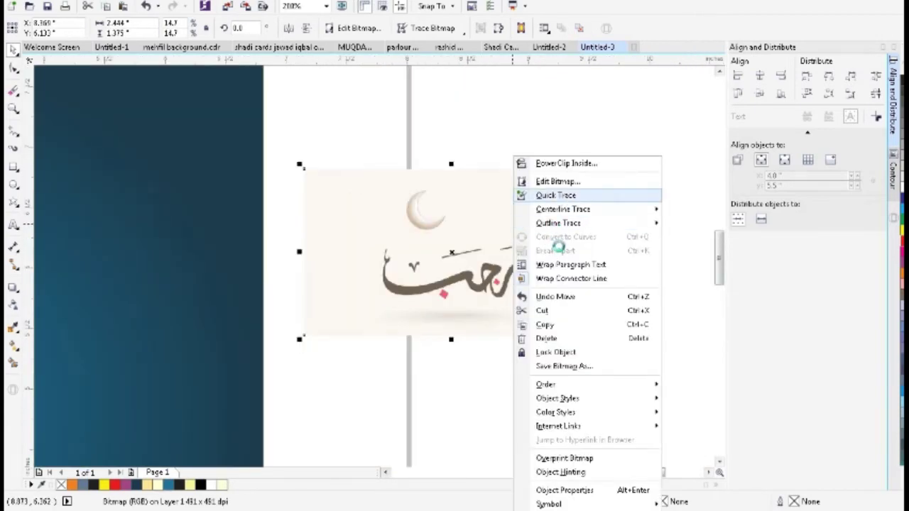
ctrl+click(510, 235)
click(623, 210)
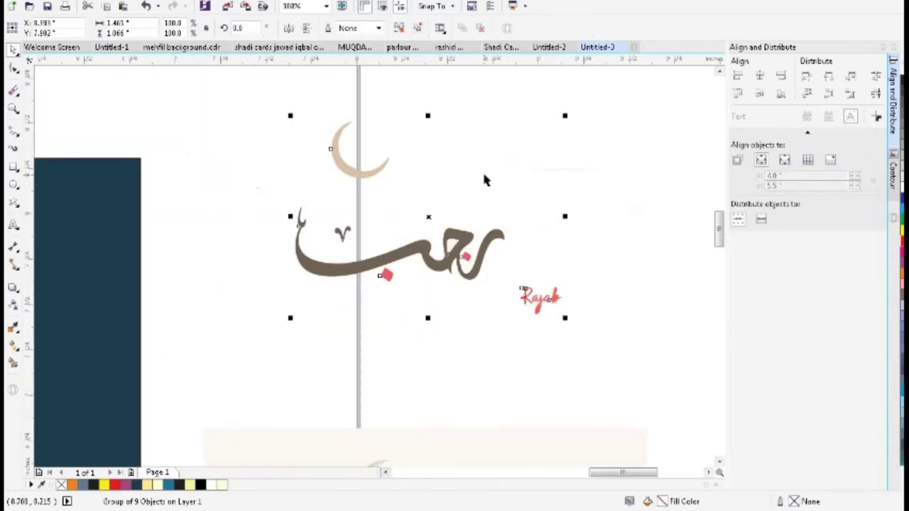
Ungroup the traced artwork and delete its crescent and the small red Rajab caption.
key(ctrl+u)
drag(250, 91, 397, 190)
key(Delete)
drag(603, 243, 566, 284)
Join the remaining calligraphy pieces into a single curve and delete the cream source image.
drag(554, 168, 316, 294)
key(ctrl+l)
scroll(386, 216, down, 1)
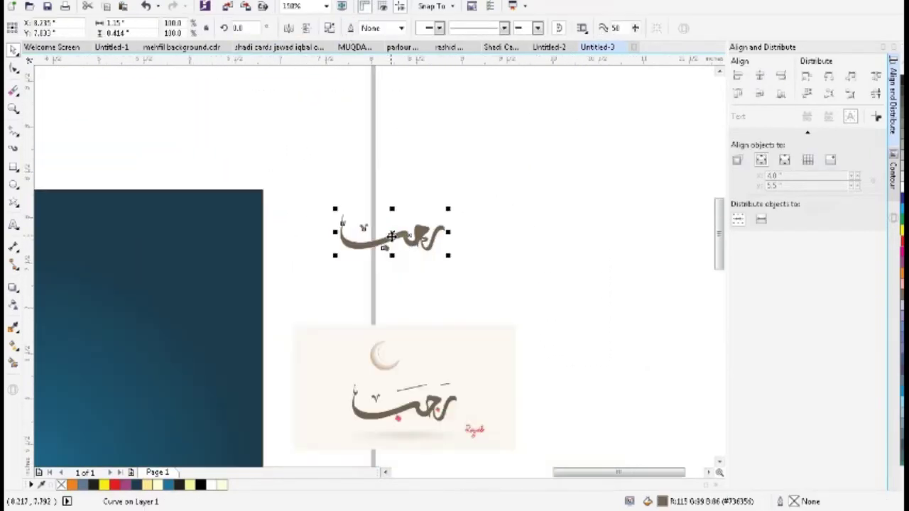
click(466, 173)
drag(470, 181, 333, 259)
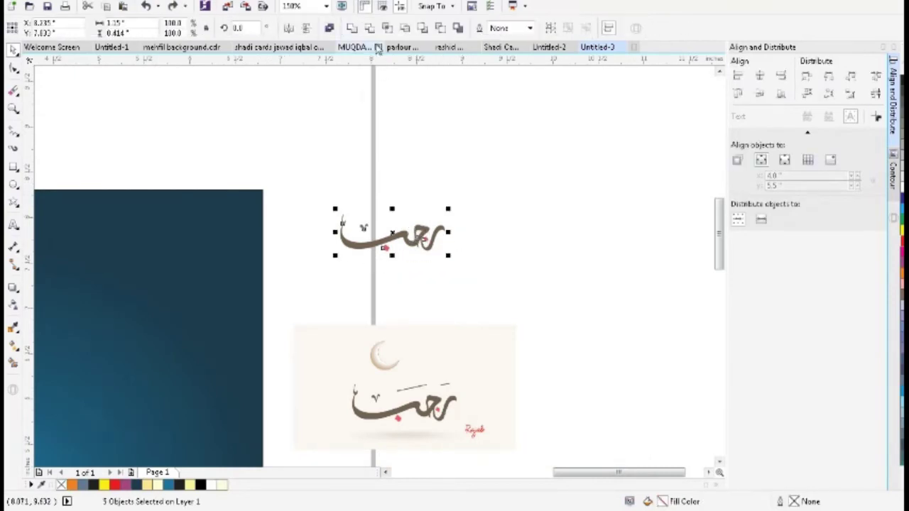
scroll(425, 229, down, 1)
click(430, 299)
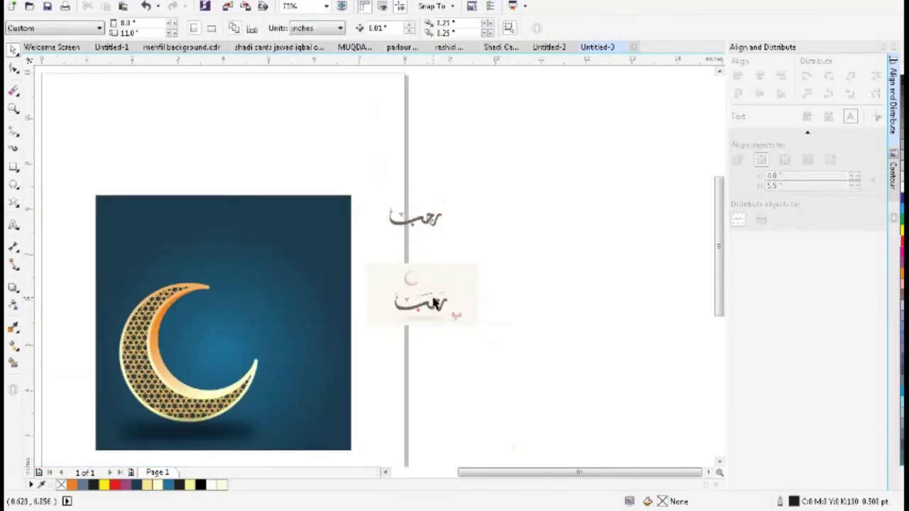
key(Delete)
Enlarge the calligraphy to about 2.51 in wide, place it beside the crescent and fill it pale cream.
drag(465, 188, 365, 262)
drag(429, 220, 319, 353)
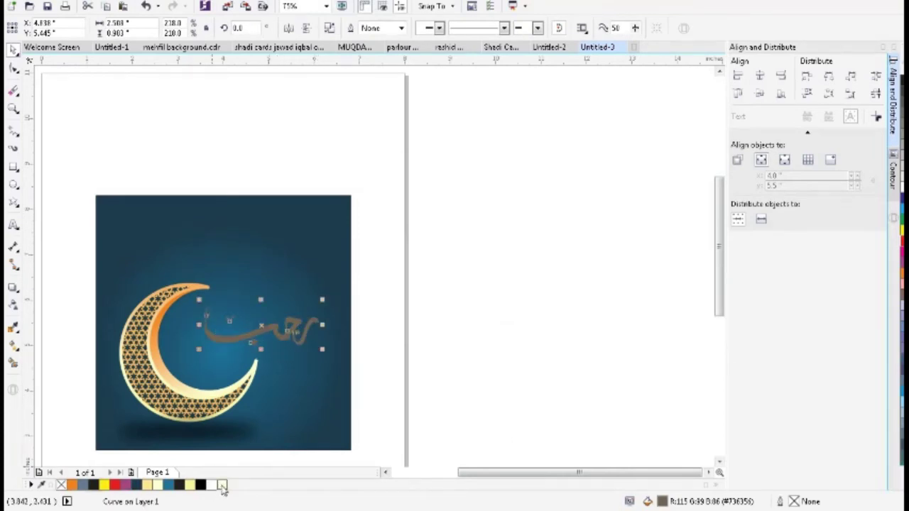
click(222, 488)
Rotate the cream calligraphy to about 16.7° and stretch it to about 2.86 × 1.26 in within the crescent's opening.
scroll(241, 344, up, 3)
scroll(337, 352, down, 2)
drag(419, 361, 428, 333)
click(410, 347)
click(380, 331)
scroll(380, 332, up, 2)
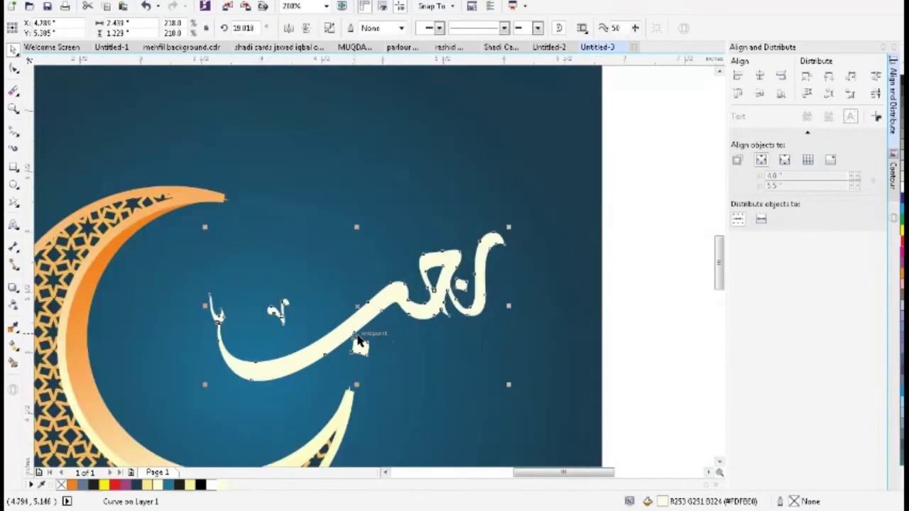
drag(506, 375, 603, 339)
key(Escape)
click(408, 297)
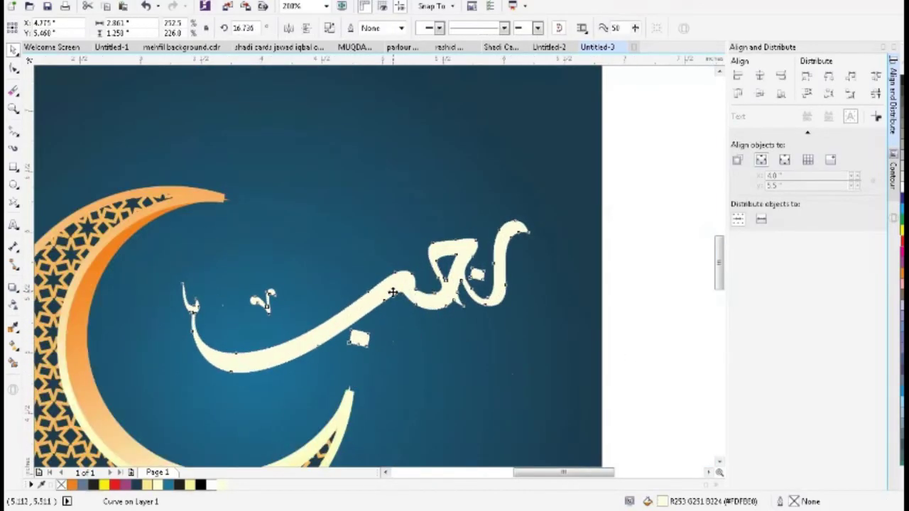
Place an offset copy behind the cream calligraphy, fill it dark blue (#1E3D4F) and nudge the front lettering down slightly.
key(F10)
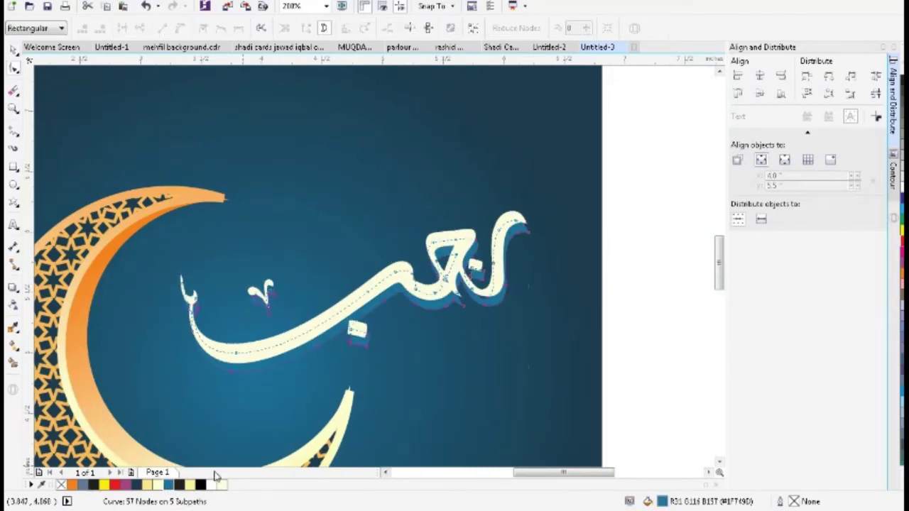
click(179, 484)
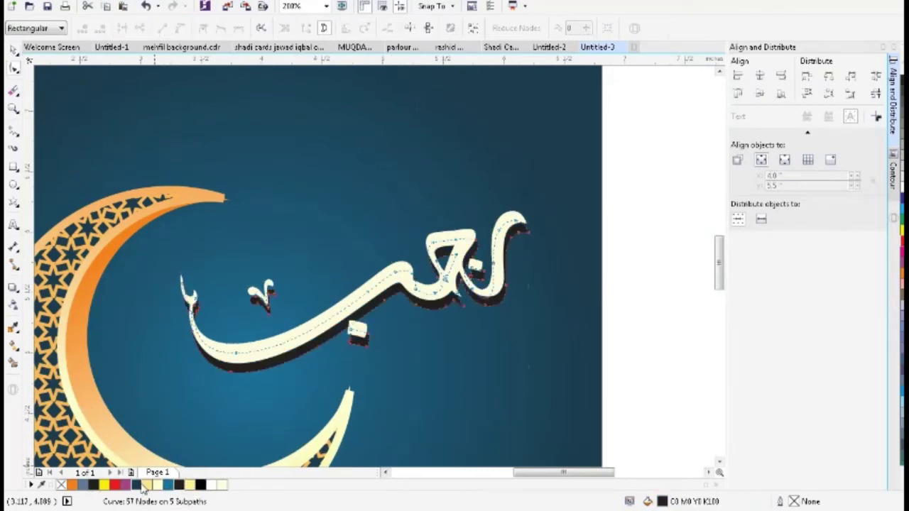
click(141, 486)
key(space)
click(619, 286)
click(429, 298)
key(Down)
key(Down)
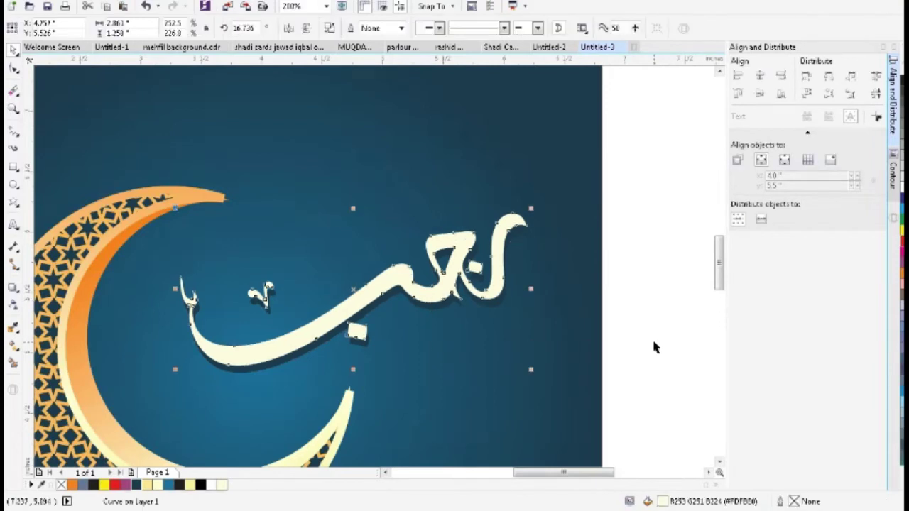
Apply a diagonal fountain fill from dark blue to golden cream to the calligraphy's backing copy.
key(Tab)
key(Tab)
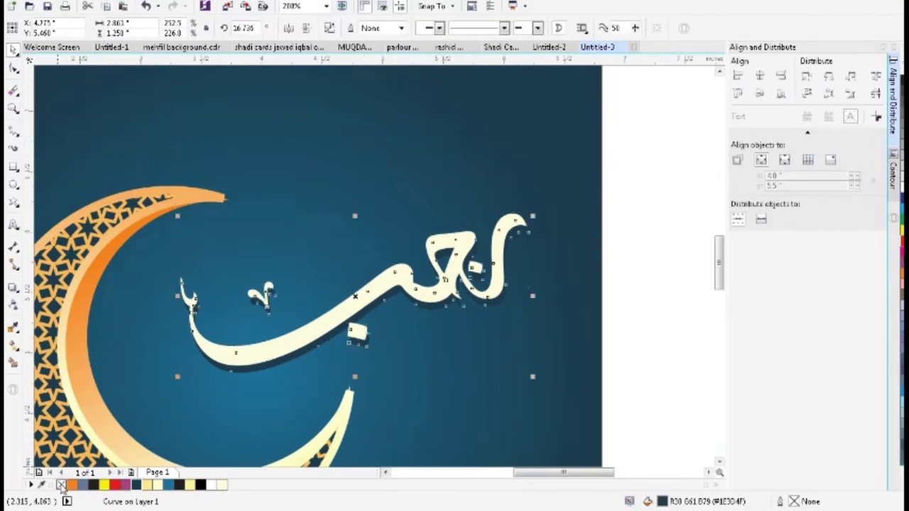
click(13, 345)
drag(418, 305, 517, 230)
click(191, 486)
click(151, 486)
key(space)
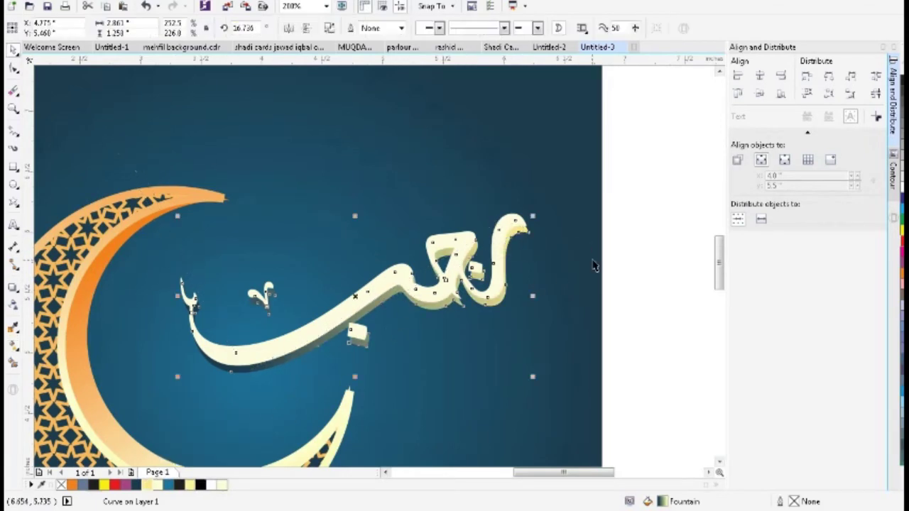
click(654, 215)
Group the calligraphy with its backing copy and add a black drop shadow using the Normal blend mode.
click(493, 296)
drag(643, 165, 124, 434)
key(ctrl+g)
click(13, 288)
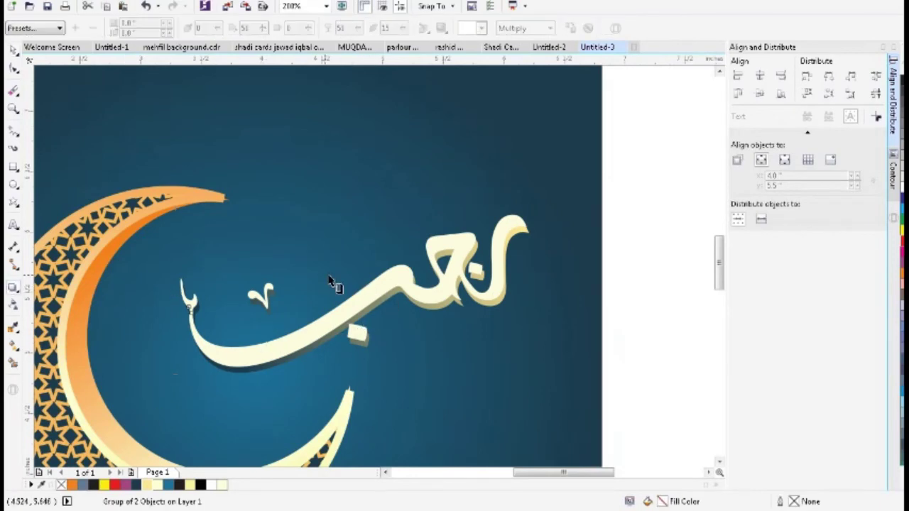
drag(354, 293, 455, 349)
click(526, 28)
click(518, 39)
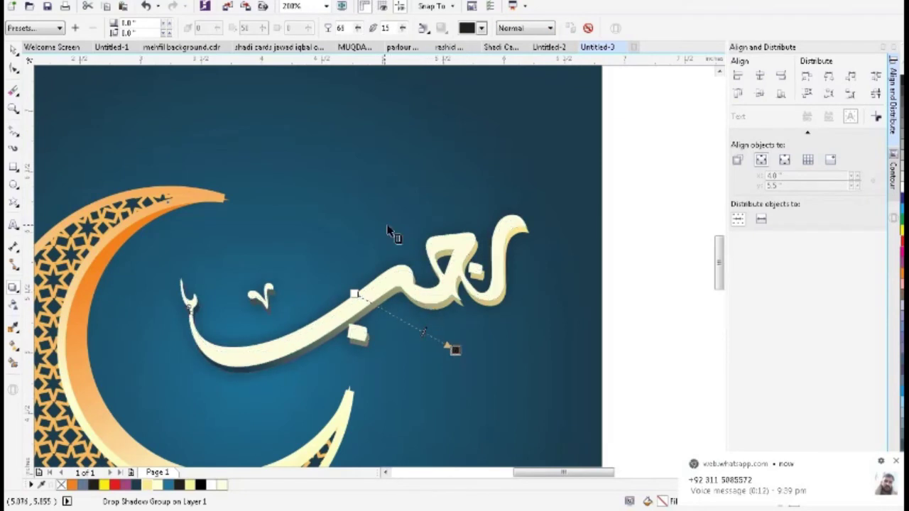
Change the calligraphy shadow's feather direction, set its feathering to 8 and adjust its offset slightly.
click(424, 28)
click(436, 71)
drag(452, 349, 434, 346)
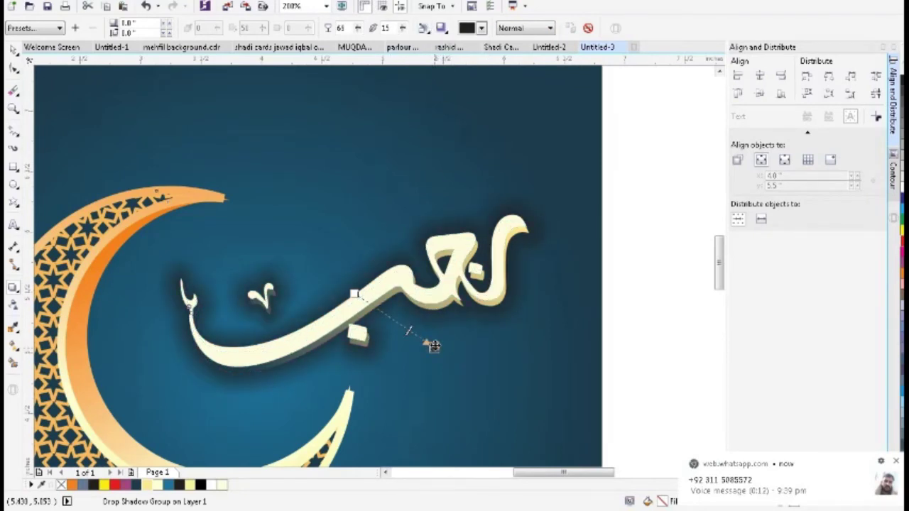
text(5)
key(Return)
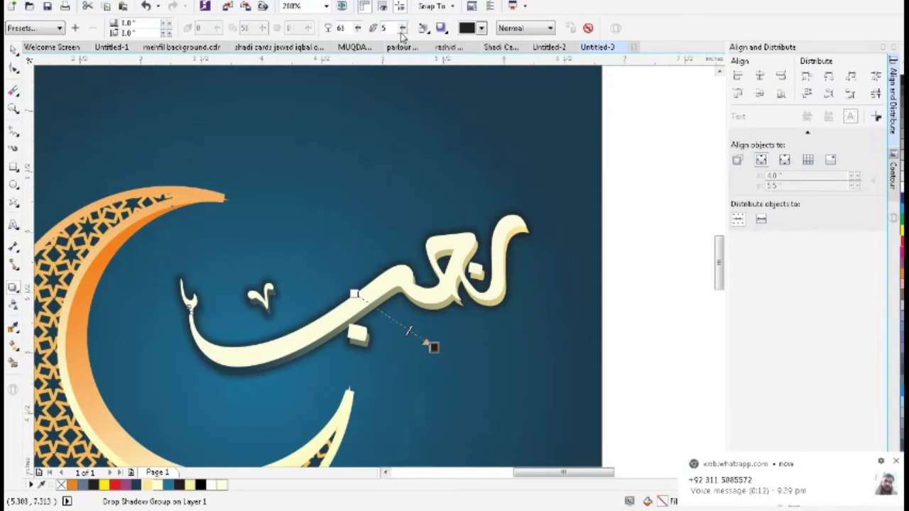
text(8)
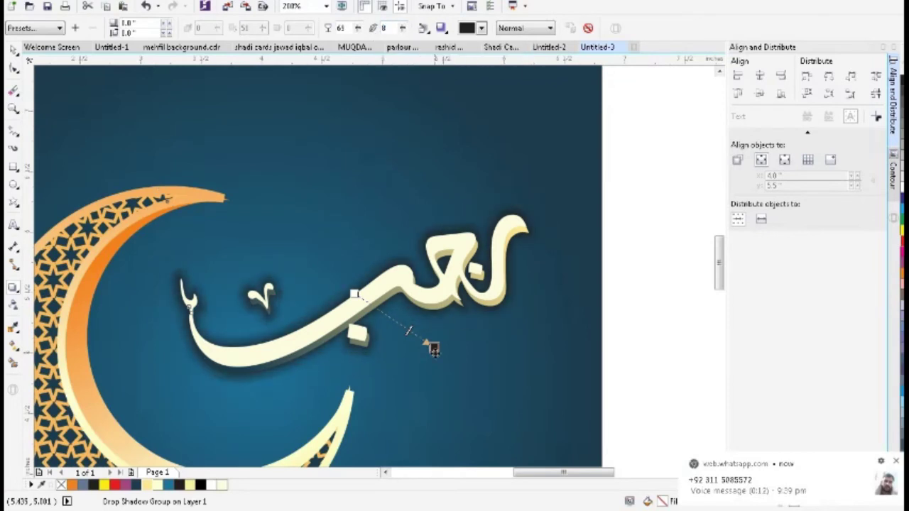
drag(434, 346, 449, 355)
key(space)
click(632, 237)
scroll(520, 231, down, 2)
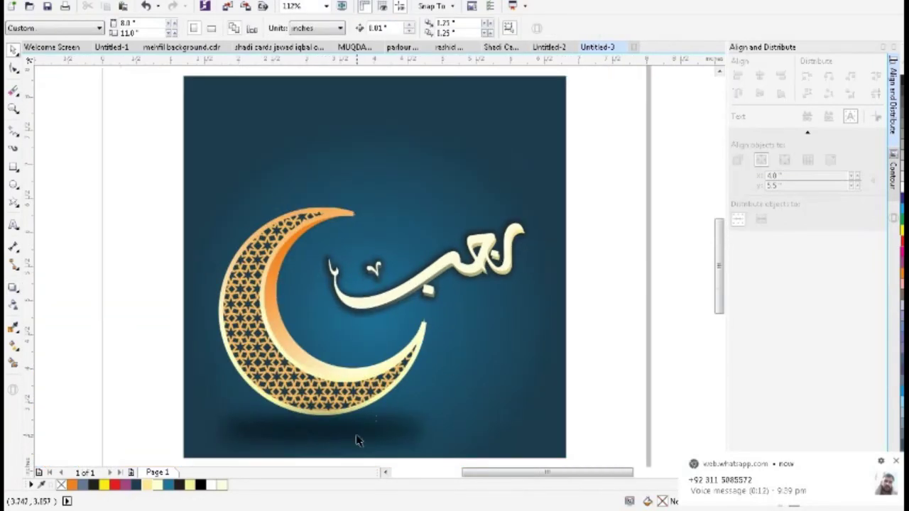
click(502, 274)
click(601, 239)
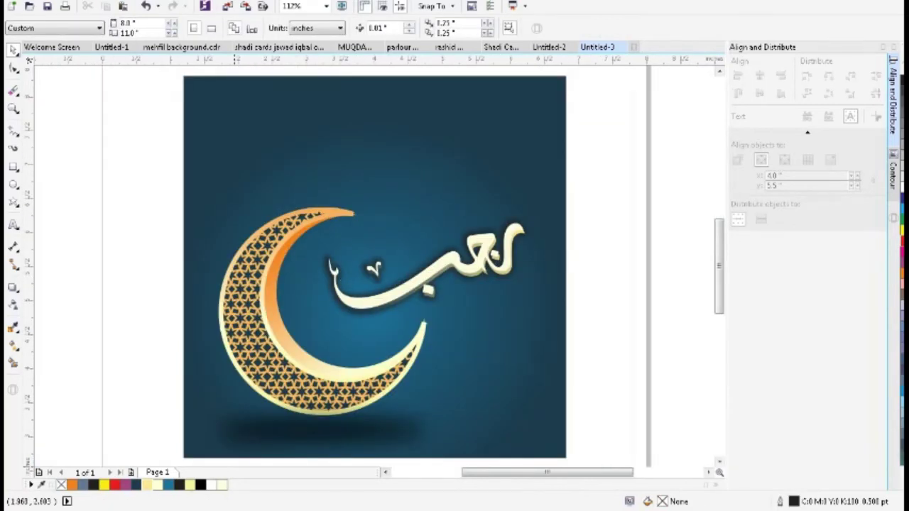
Bring the ornate hanging lantern image into the drawing.
mouse_move(103, 509)
click(133, 475)
click(739, 22)
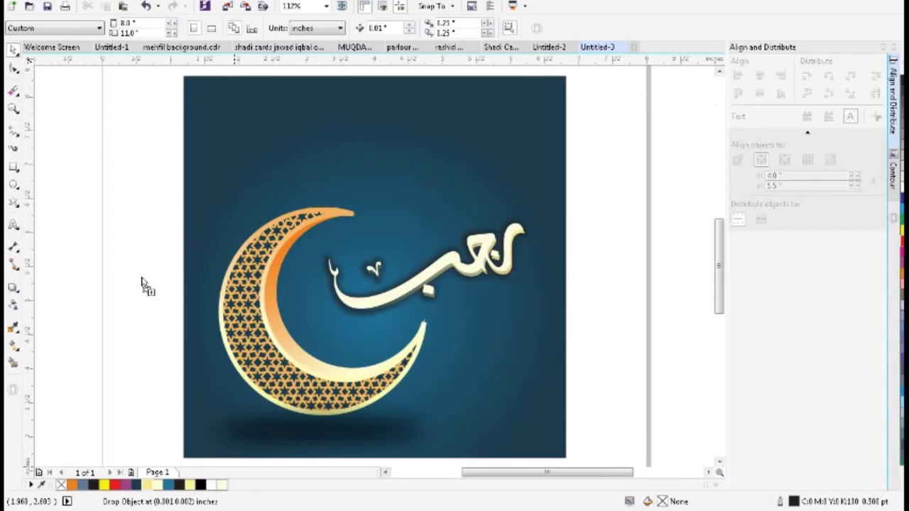
click(146, 284)
scroll(316, 405, down, 2)
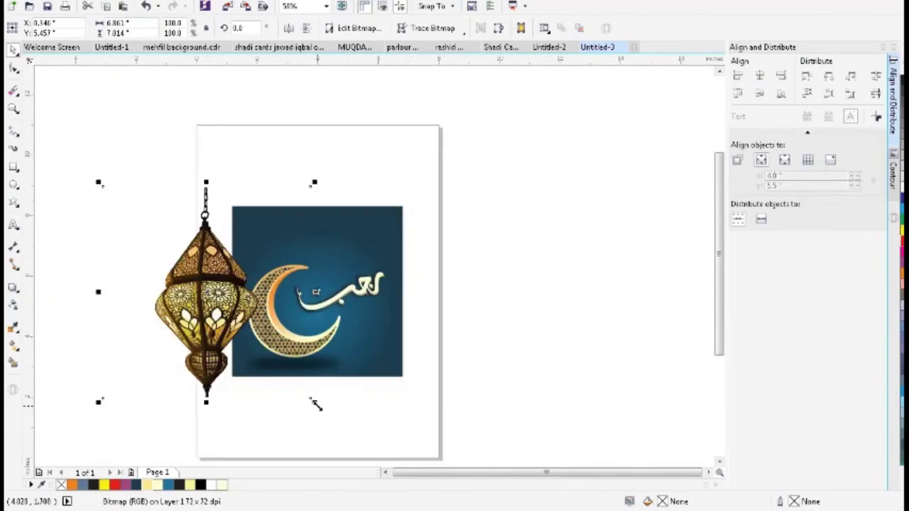
Scale the lantern down to about 1.35 in wide and place it above the right end of the calligraphy.
drag(314, 401, 250, 337)
drag(202, 303, 386, 246)
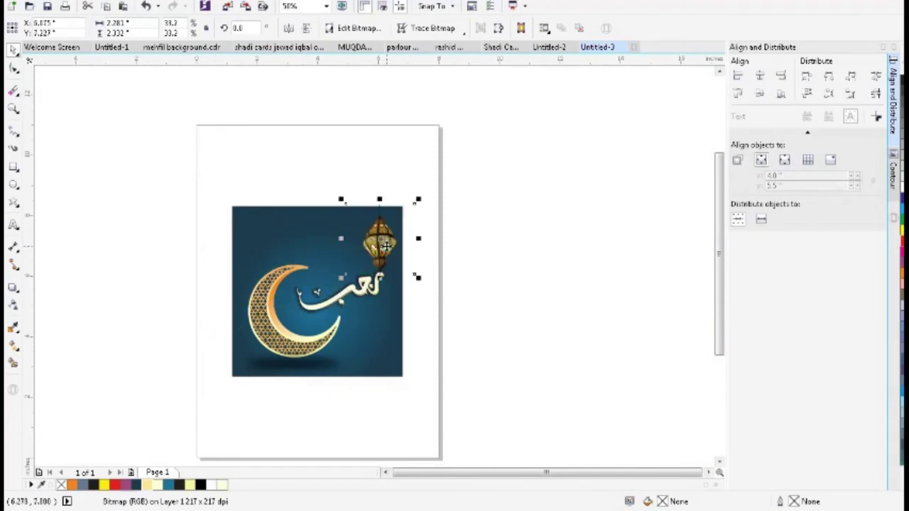
scroll(387, 246, up, 2)
drag(538, 115, 486, 189)
drag(416, 261, 453, 250)
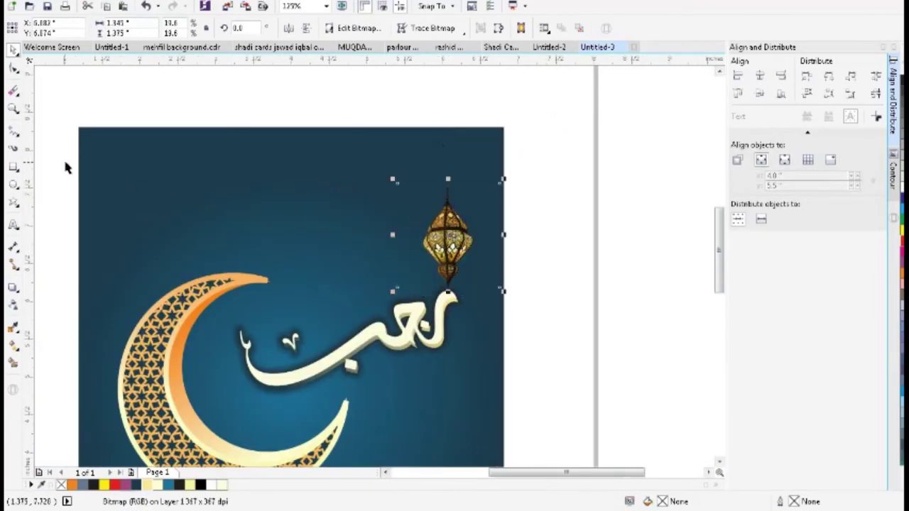
Crop the empty side margins of the lantern bitmap with the Shape tool.
key(F10)
drag(554, 169, 475, 319)
drag(504, 291, 477, 294)
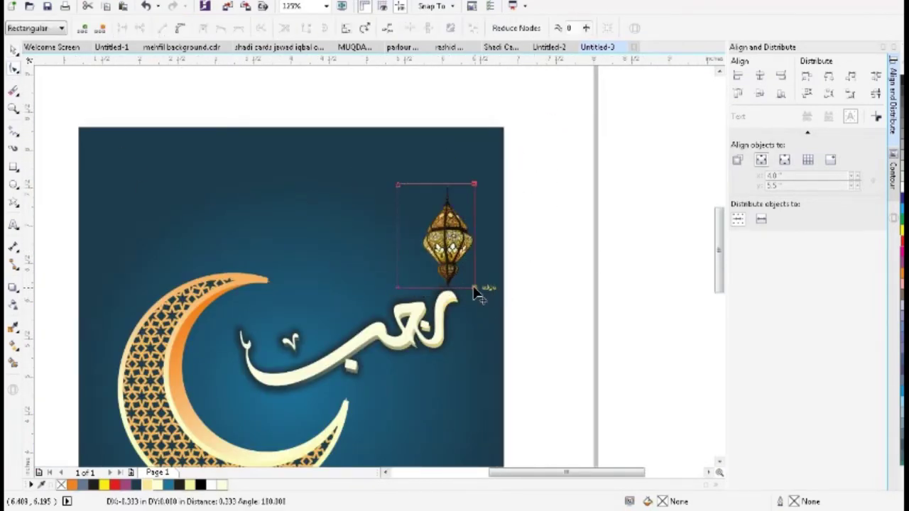
drag(348, 127, 425, 327)
drag(395, 292, 423, 288)
key(space)
Shrink the cropped lantern to about 0.49 × 1 in and move it closer to the background's right edge.
scroll(475, 261, up, 1)
drag(473, 102, 449, 157)
drag(412, 255, 473, 239)
scroll(476, 239, down, 1)
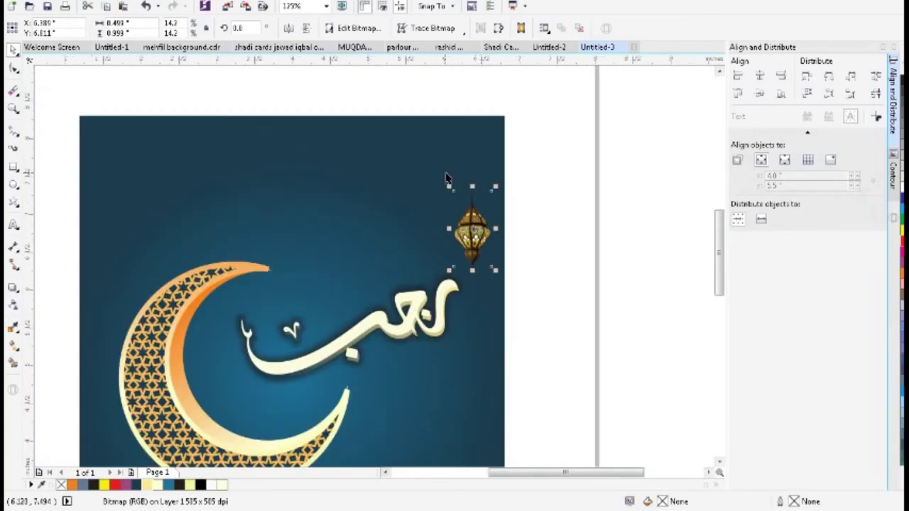
Draw a thin pale-yellow cord without outline, about 1.04 in tall, down to the lantern's chain and group it with the lantern.
click(14, 167)
scroll(469, 128, up, 4)
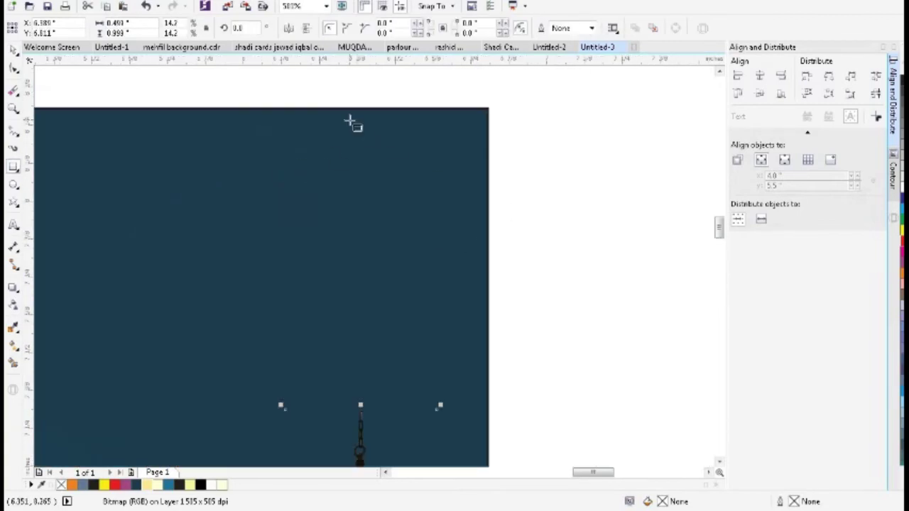
drag(347, 106, 355, 428)
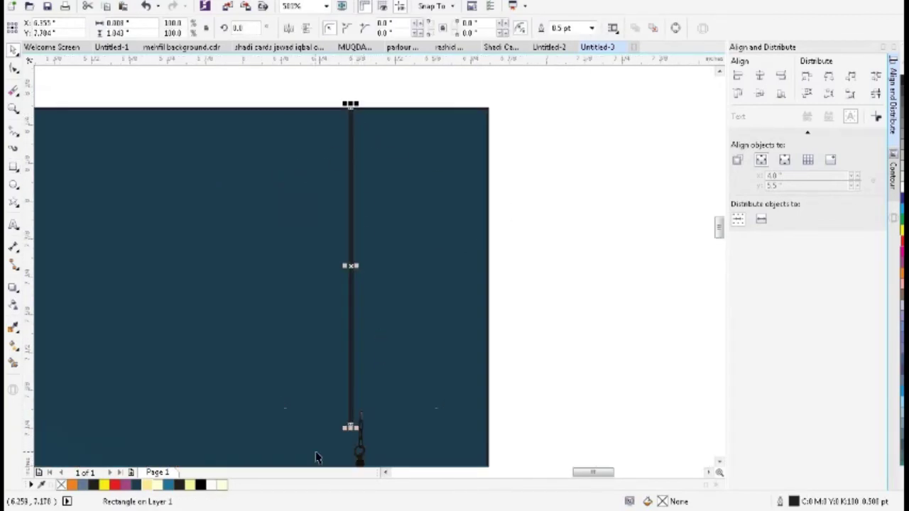
click(191, 486)
right_click(61, 484)
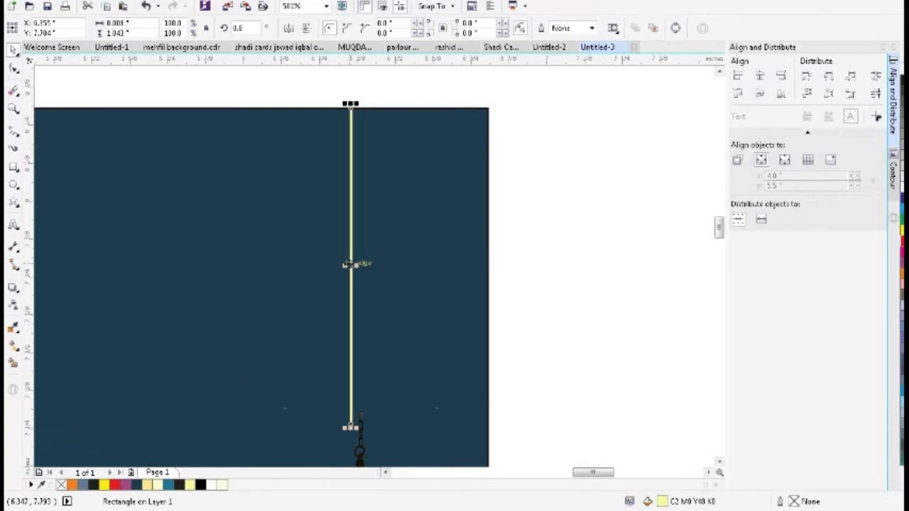
drag(348, 264, 359, 265)
key(ctrl+g)
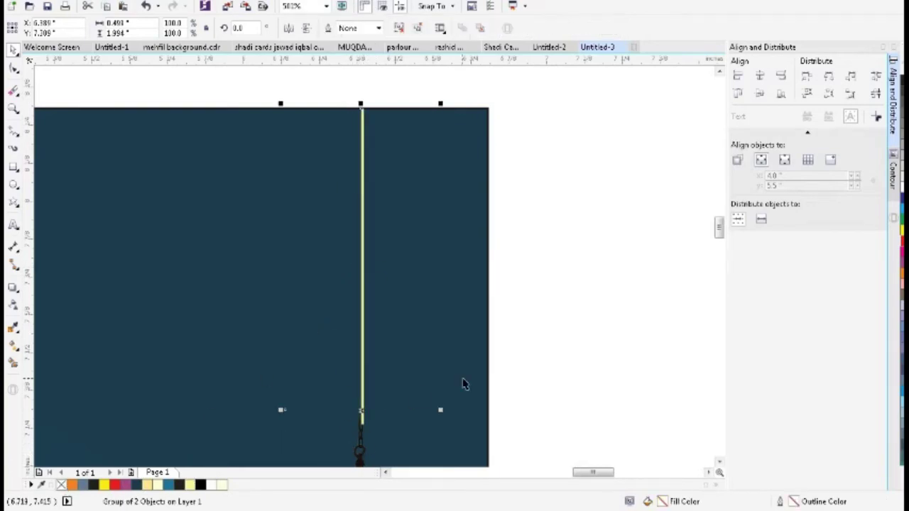
Duplicate the hanging lantern twice to its left, scaling the copies smaller and hanging them from the background's top edge.
scroll(454, 328, down, 1)
key(F4)
drag(560, 215, 548, 206)
right_click(547, 206)
drag(528, 139, 511, 139)
drag(534, 184, 496, 203)
Reduce the calligraphy group slightly and move it down to make room below the lanterns.
click(386, 312)
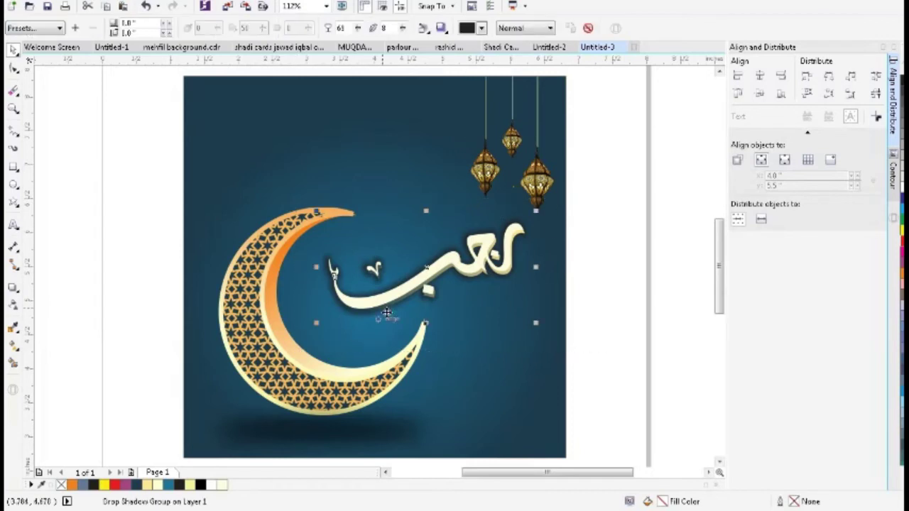
drag(535, 325, 518, 315)
drag(455, 271, 455, 285)
Enlarge the three hanging lanterns together, and reduce the middle and left ones slightly.
drag(526, 107, 441, 255)
click(505, 163)
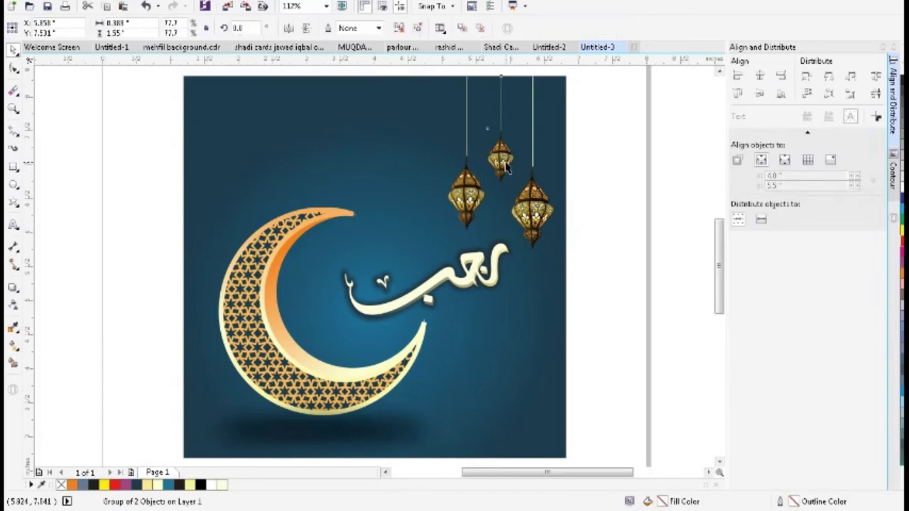
drag(519, 185, 514, 172)
click(465, 206)
drag(489, 233, 443, 207)
Try spacing the middle and left lanterns farther left, and undo both moves.
click(594, 185)
drag(499, 149, 486, 149)
click(534, 230)
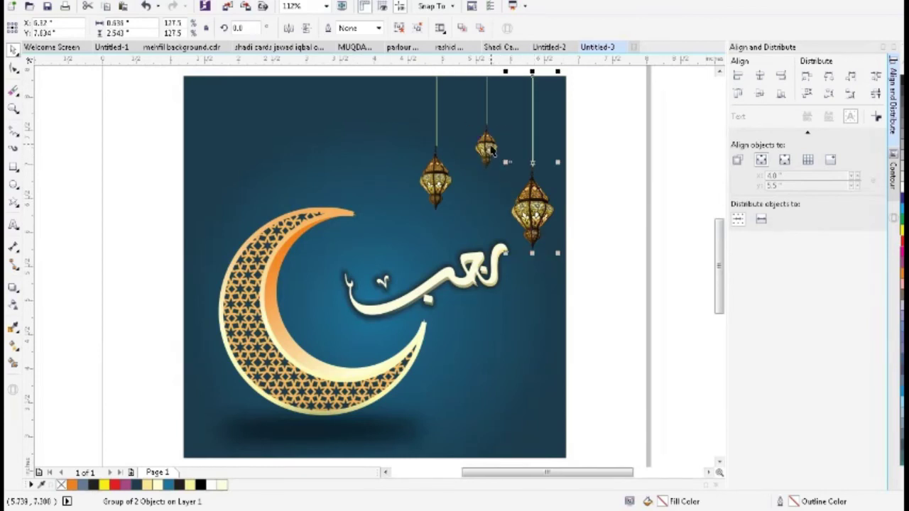
key(ctrl+z)
key(ctrl+z)
click(617, 189)
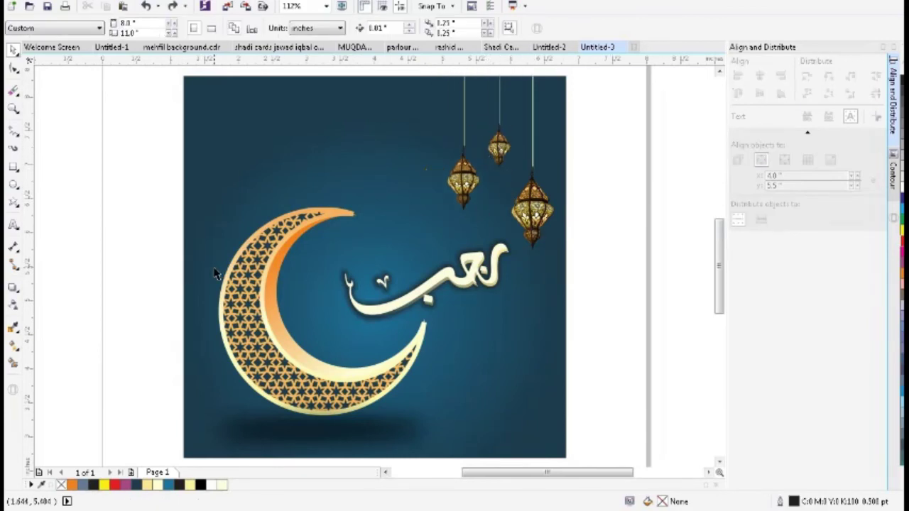
Draw a circle about 0.61 in across, fill it pale yellow and position it over the left lantern.
click(13, 186)
mouse_move(442, 152)
mouse_down()
mouse_move(471, 196)
mouse_move(493, 203)
mouse_up()
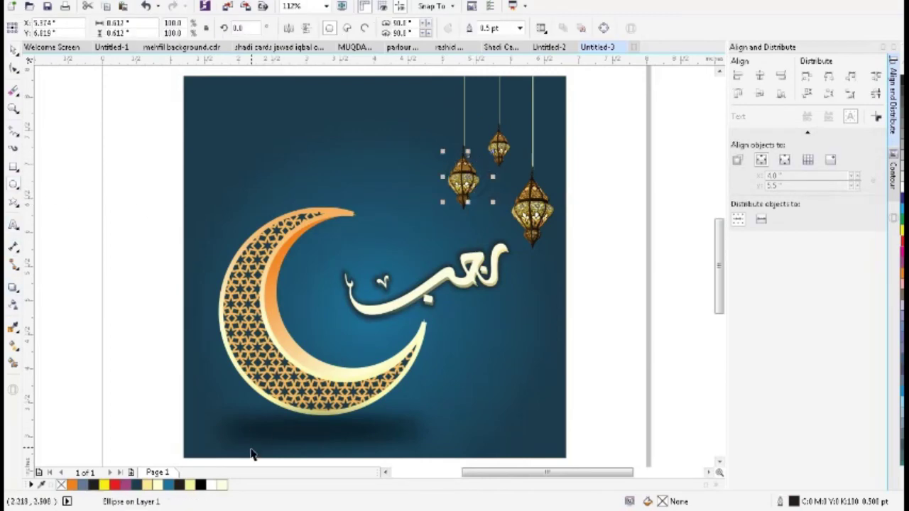
key(space)
click(190, 485)
scroll(480, 166, up, 2)
scroll(434, 217, down, 1)
drag(444, 241, 431, 261)
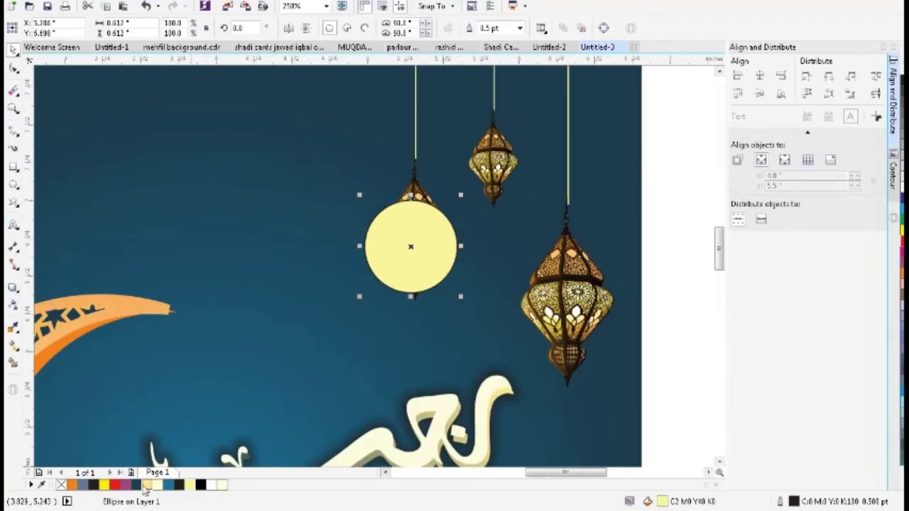
Convert the pale yellow circle to a 300 dpi, 32-bit CMYK bitmap with anti-aliasing and a transparent background.
click(197, 2)
click(241, 5)
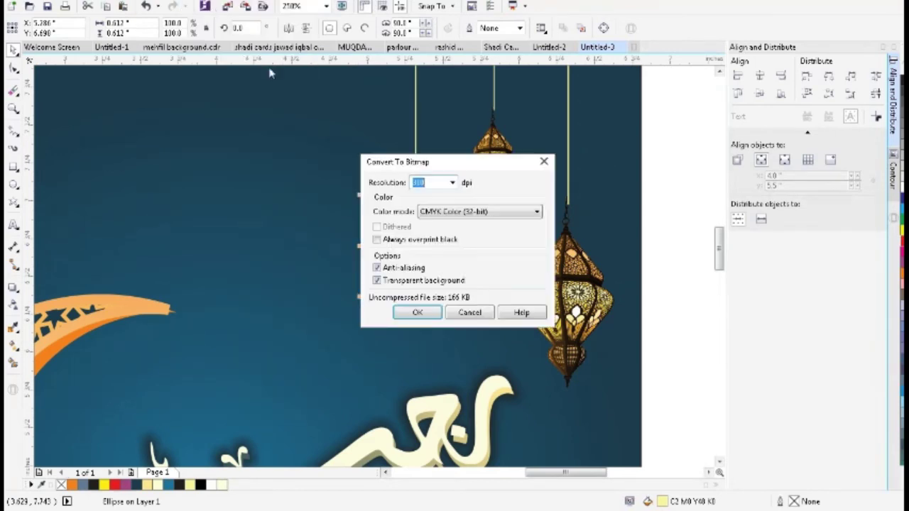
click(417, 313)
Apply a Gaussian blur with a radius of about 42 pixels to the yellow circle bitmap, checking it in the preview.
click(198, 2)
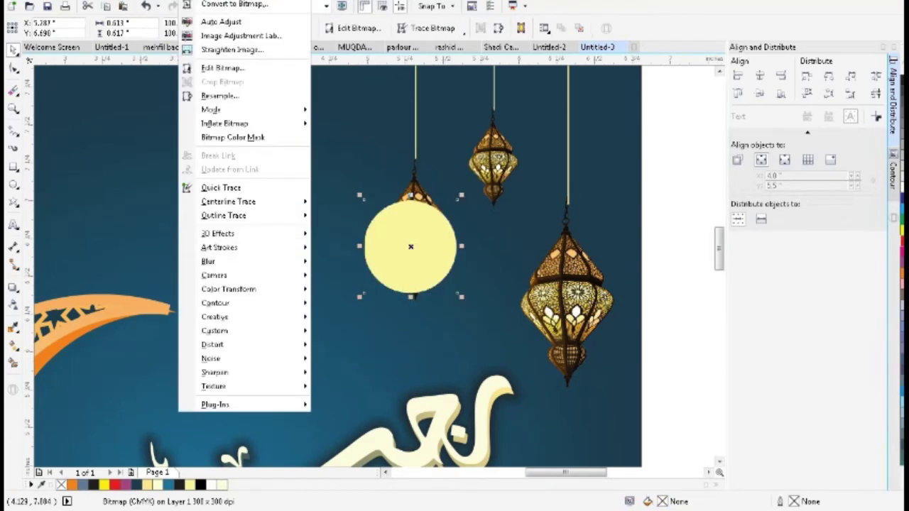
mouse_move(280, 260)
click(326, 278)
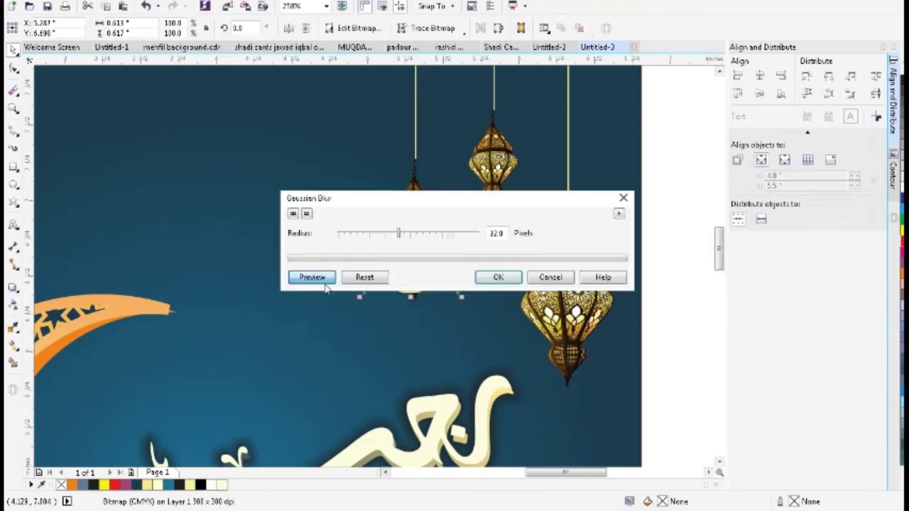
drag(479, 203, 475, 294)
drag(397, 329, 402, 328)
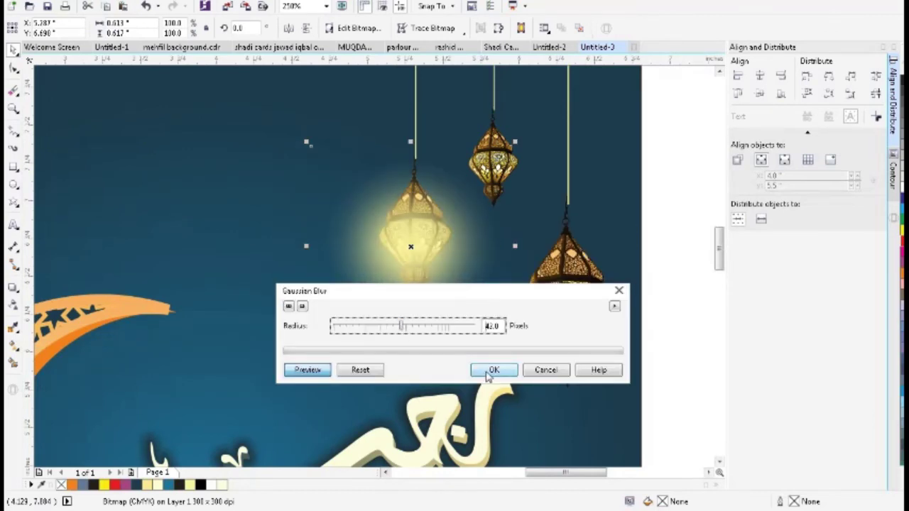
click(493, 369)
Shrink the left lantern's glow slightly, then place a copy over the middle lantern and reduce it to fit.
drag(496, 331, 483, 318)
drag(419, 248, 497, 164)
click(419, 233)
right_click(496, 165)
drag(567, 242, 542, 242)
Duplicate the glow onto the right lantern and enlarge the copy to about 0.91 in across.
key(ctrl+c)
key(ctrl+v)
drag(495, 164, 568, 292)
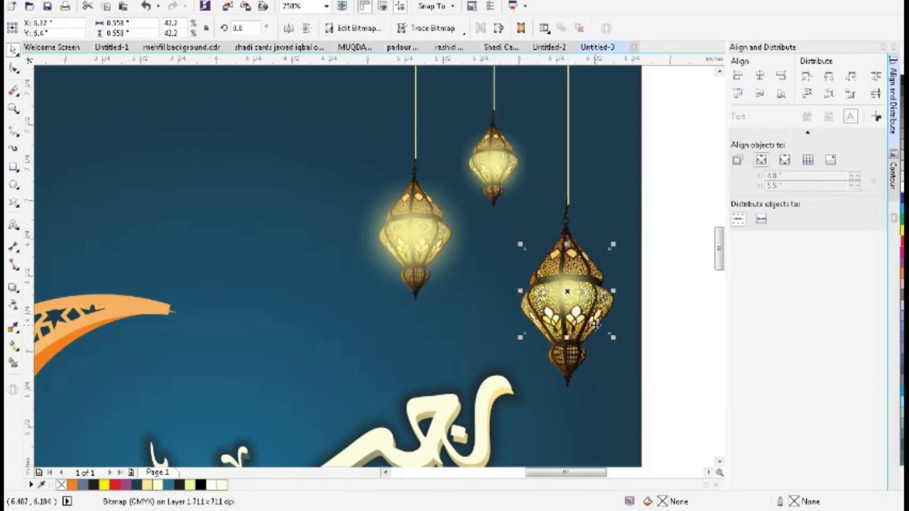
drag(614, 339, 639, 366)
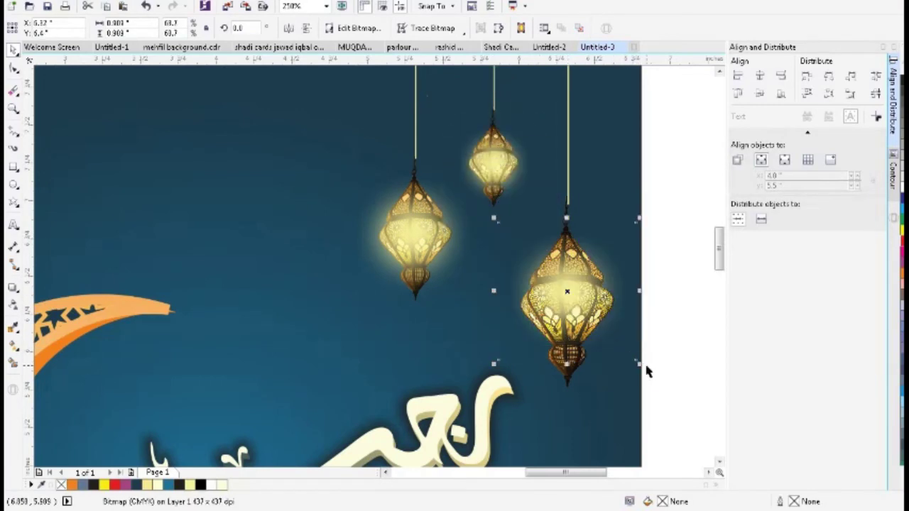
Send the three lantern glows and the background square to the back so the glows sit behind the lanterns.
shift+click(495, 159)
shift+click(339, 223)
shift+click(225, 164)
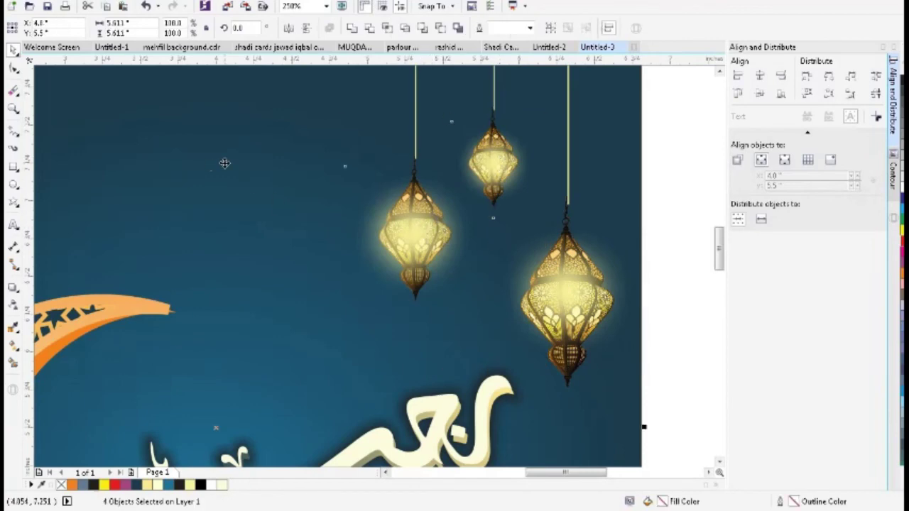
key(shift+Page_Down)
click(643, 301)
key(F4)
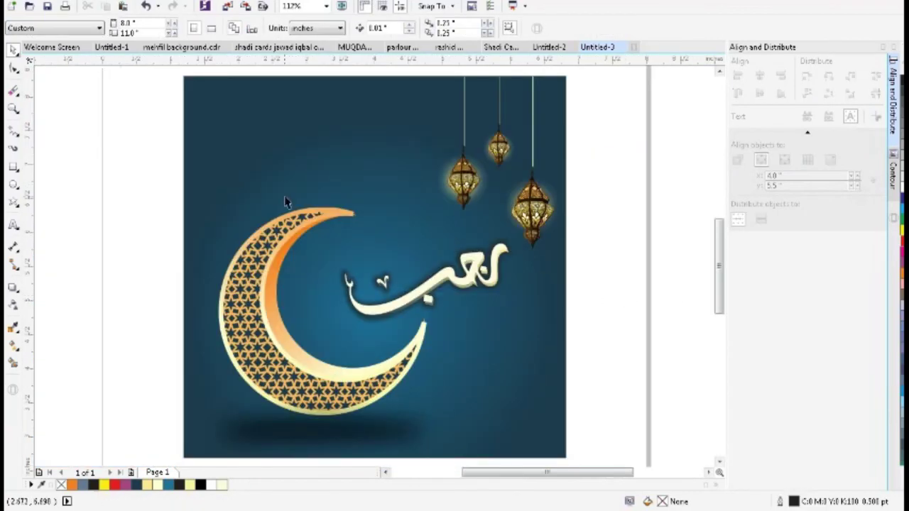
Enlarge the crescent together with its ground shadow to about 4.01 in wide and move them up slightly.
drag(131, 174, 440, 446)
drag(451, 162, 478, 135)
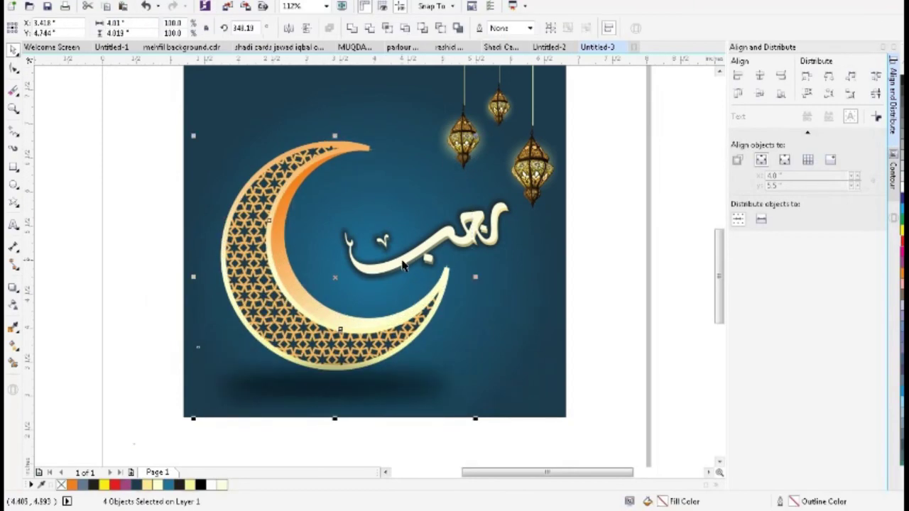
drag(335, 343, 335, 335)
scroll(582, 156, up, 1)
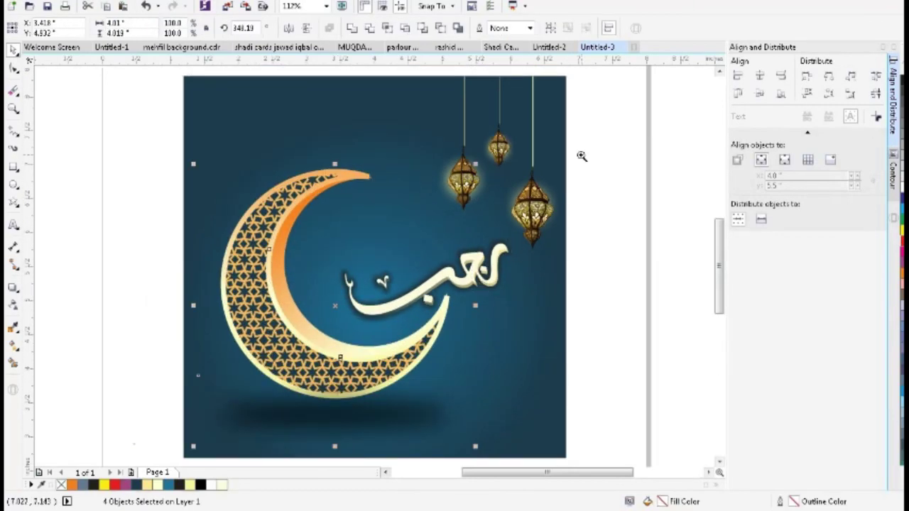
Enlarge the shadowed calligraphy group slightly toward its upper-left corner, inside the crescent's opening.
drag(592, 189, 308, 346)
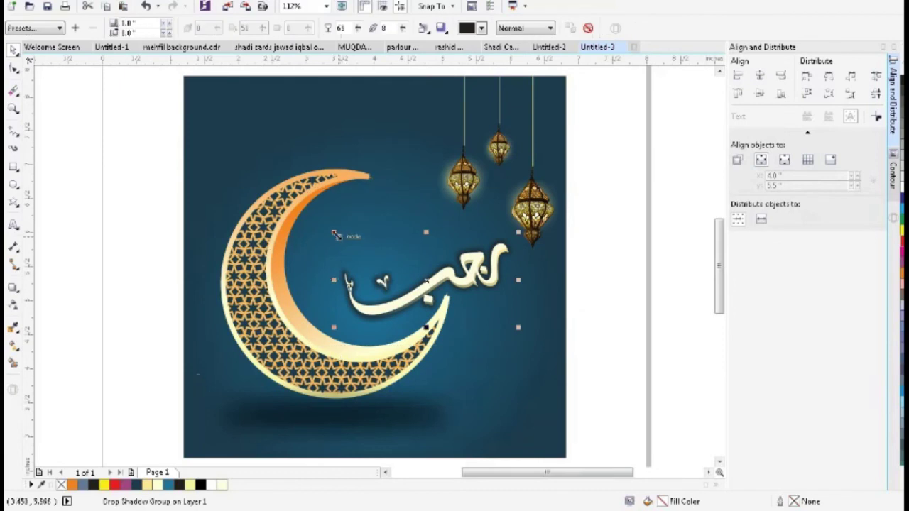
drag(339, 236, 310, 216)
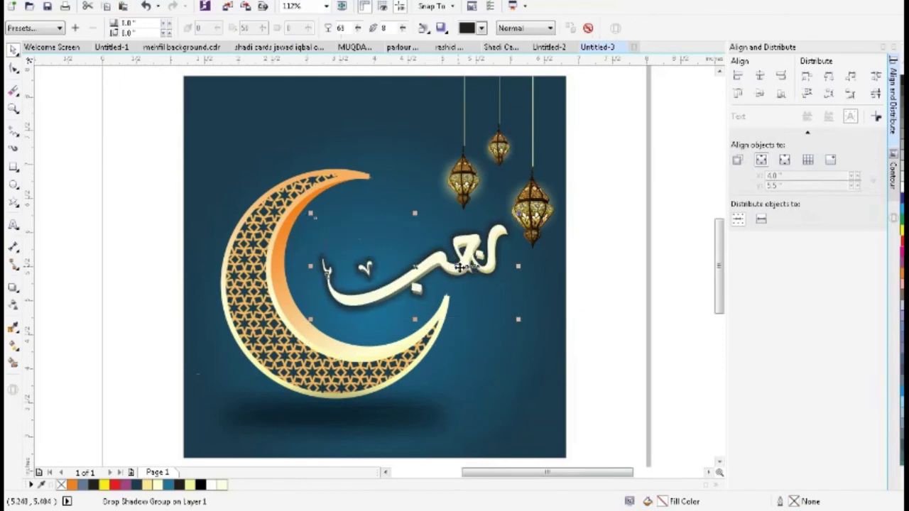
click(617, 217)
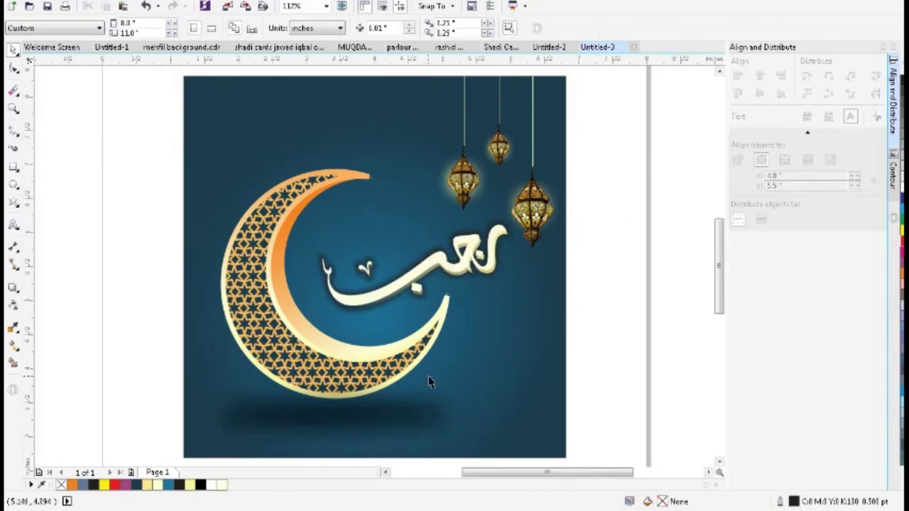
Select the crescent's ground shadow and preview the whole post in full screen.
click(376, 407)
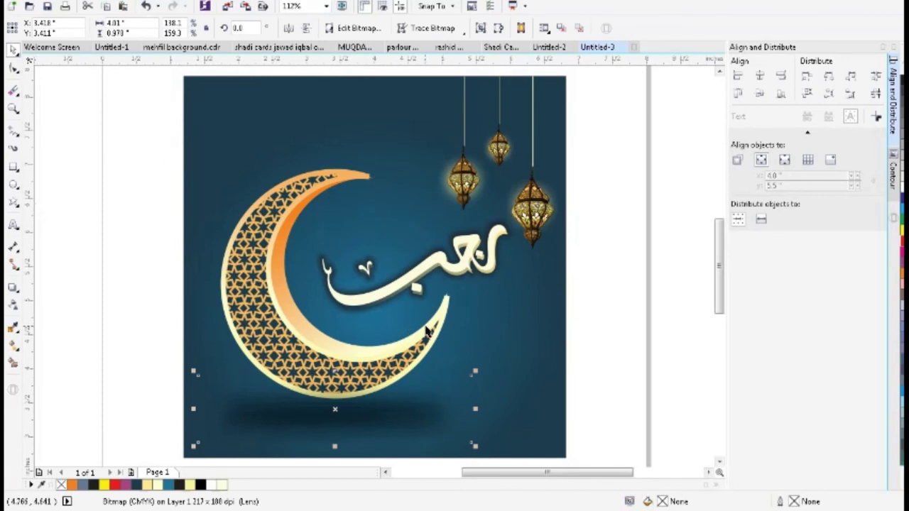
key(F9)
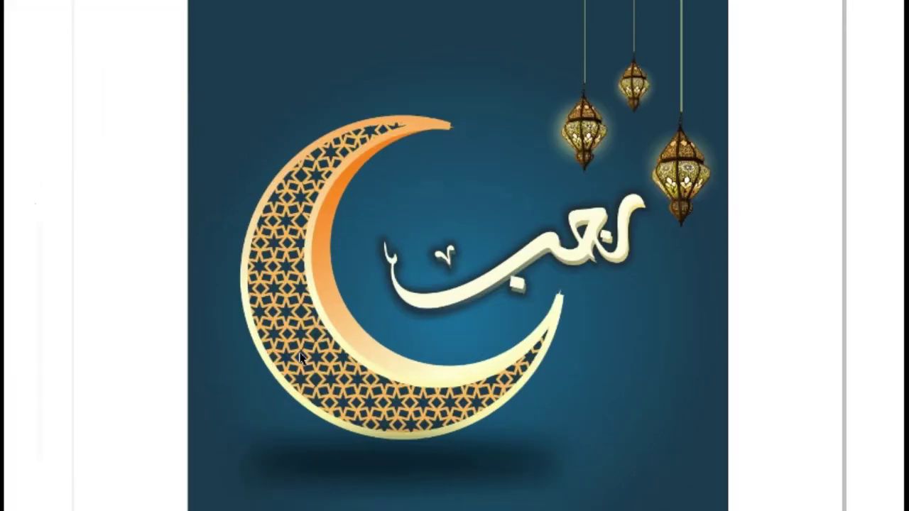